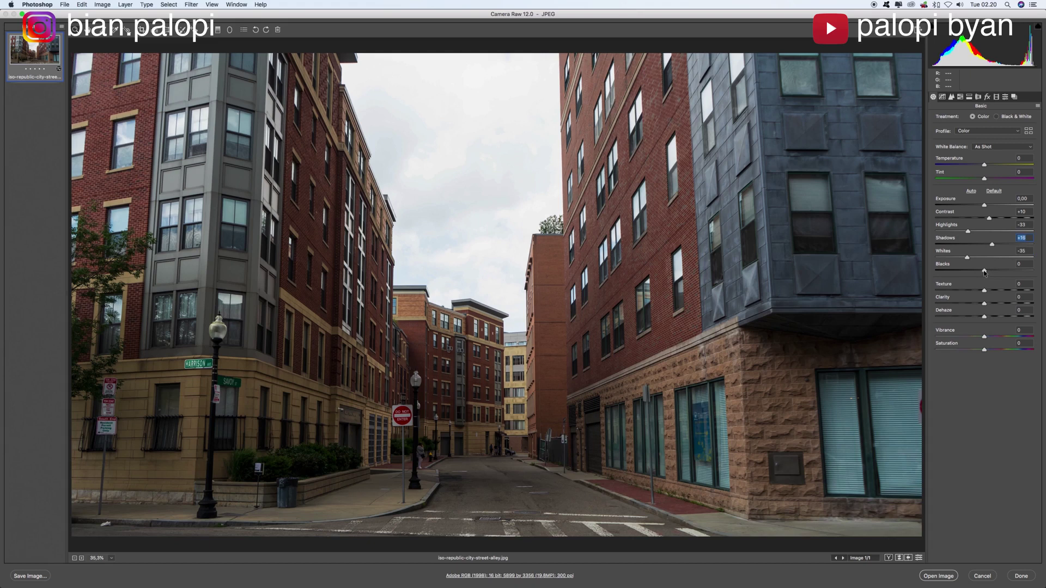
# Raise the photo's Blacks to +81 and slightly reduce its Vibrance and Saturation.
pyautogui.moveTo(984, 272); pyautogui.dragTo(1021, 271)
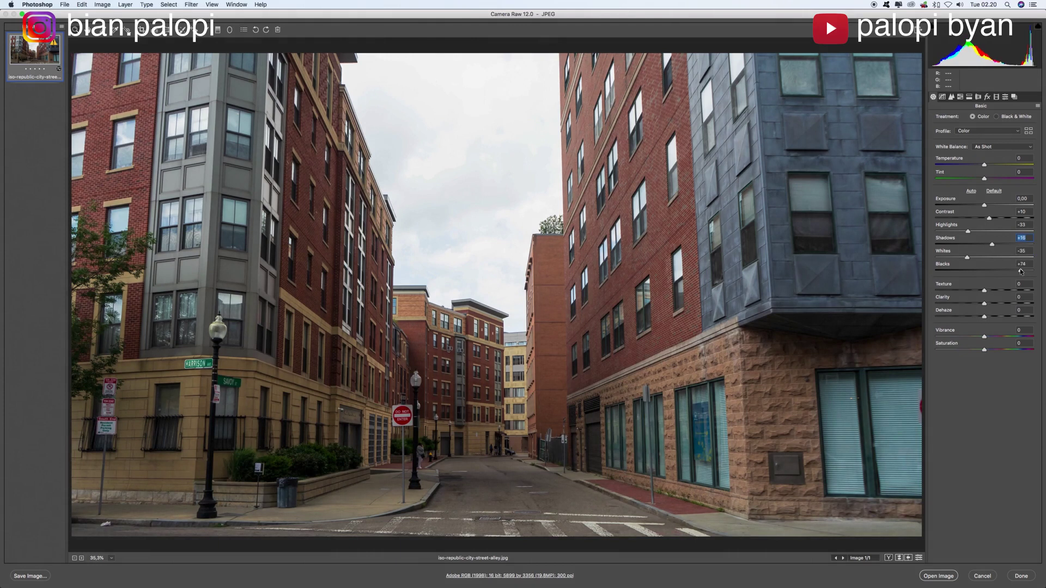
pyautogui.moveTo(1021, 271); pyautogui.dragTo(1025, 271)
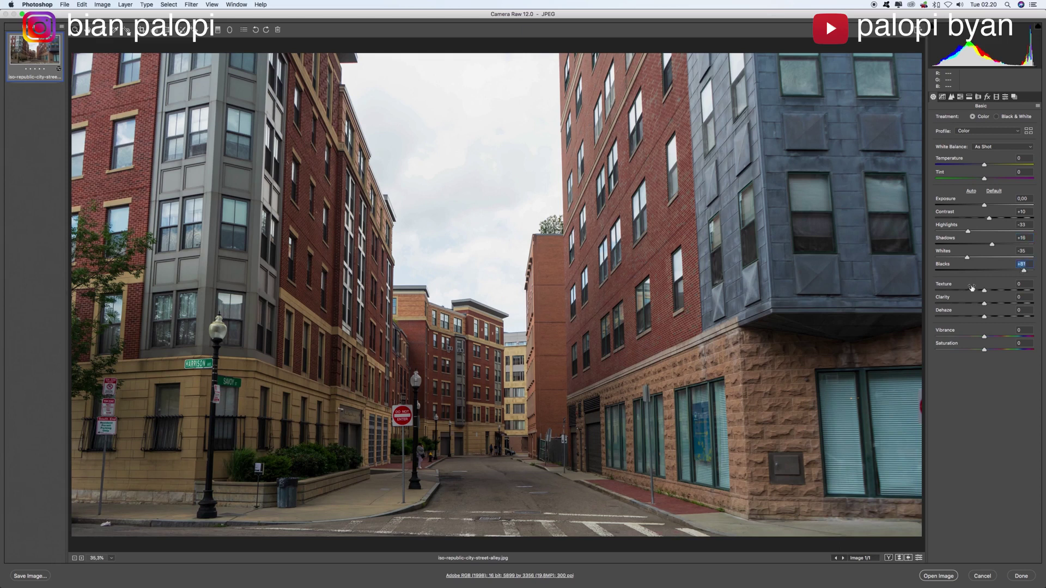
pyautogui.moveTo(984, 338); pyautogui.dragTo(980, 351)
# Set the parametric tone curve to Highlights -25, Lights -14, Darks +27 and Shadows -100.
pyautogui.click(942, 98)
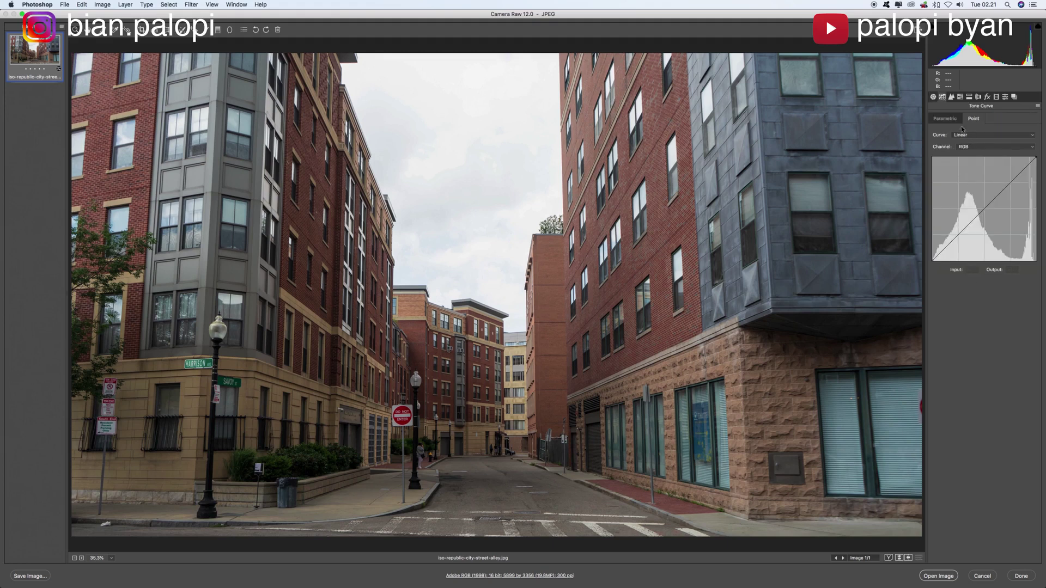
pyautogui.click(948, 119)
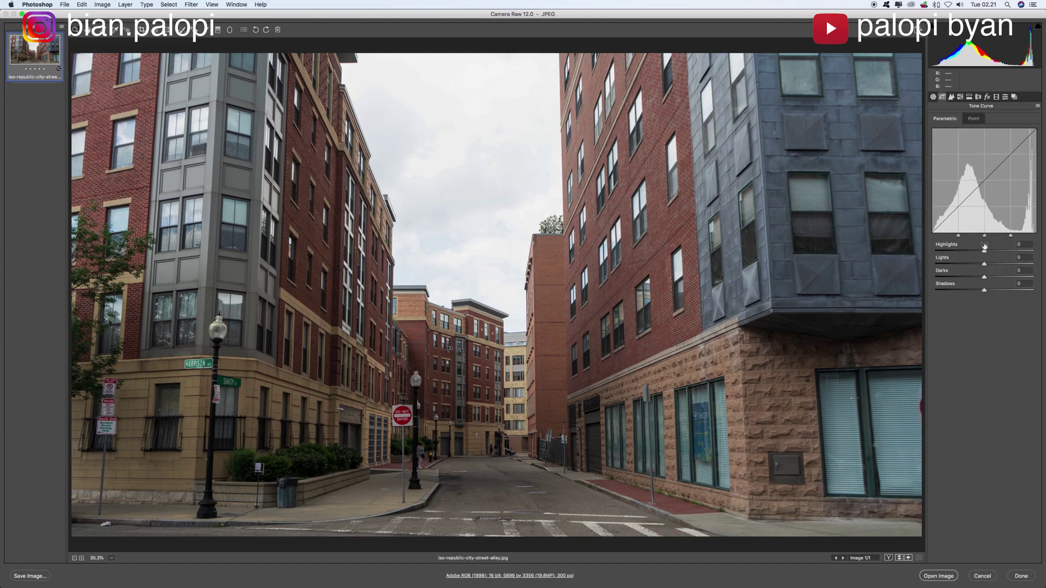
pyautogui.moveTo(984, 252)
pyautogui.mouseDown()
pyautogui.moveTo(963, 255)
pyautogui.moveTo(972, 255)
pyautogui.mouseUp()
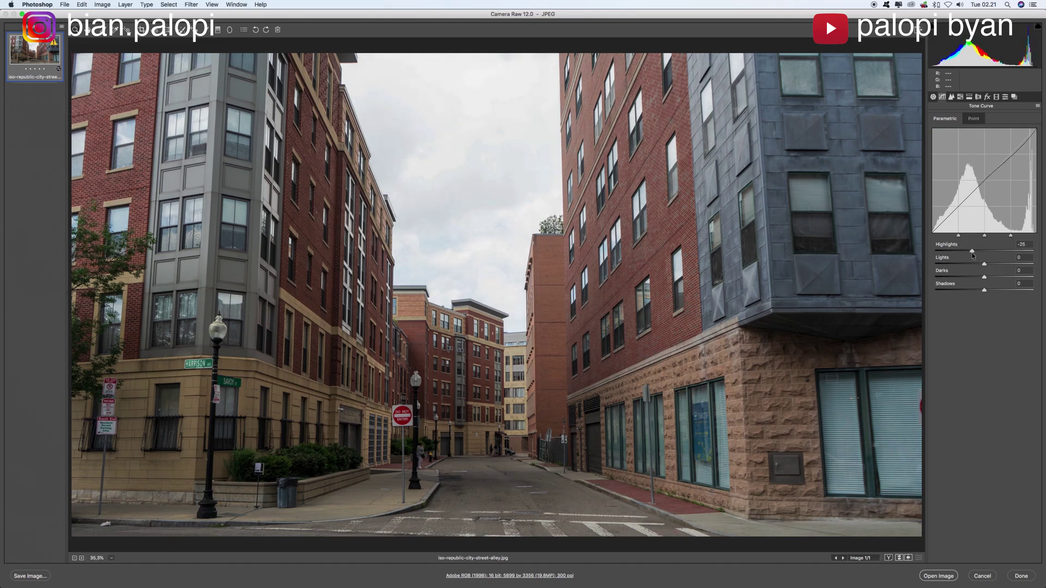
pyautogui.click(972, 252)
pyautogui.moveTo(985, 266); pyautogui.dragTo(978, 266)
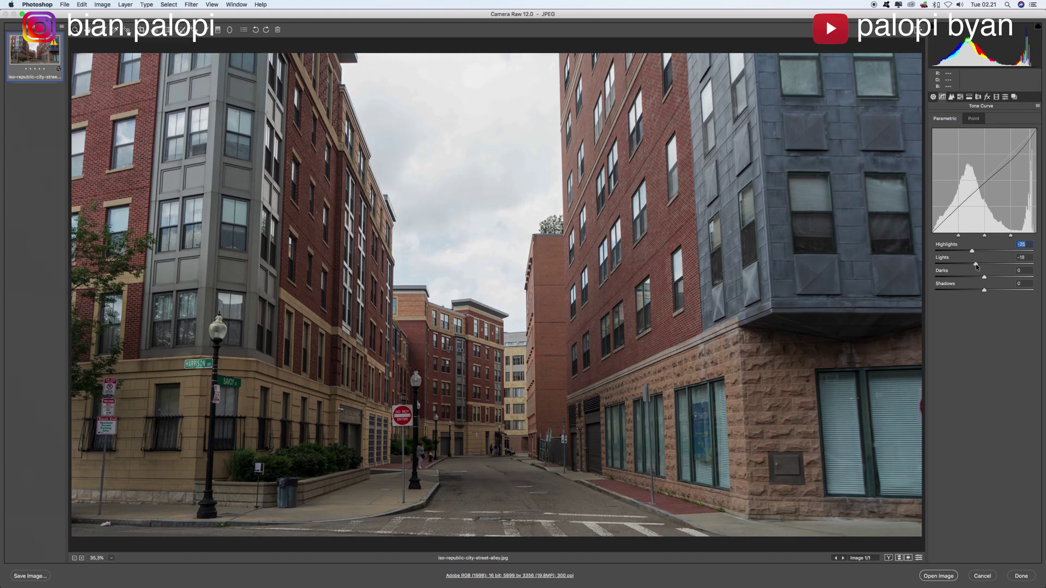
pyautogui.moveTo(977, 267); pyautogui.dragTo(999, 281)
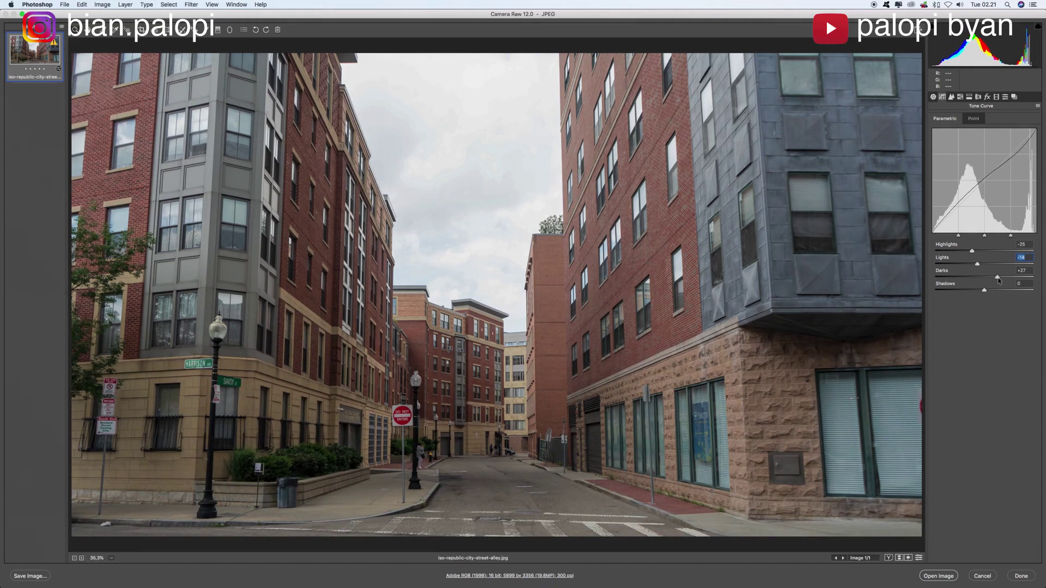
pyautogui.click(999, 281)
pyautogui.moveTo(985, 291); pyautogui.dragTo(914, 293)
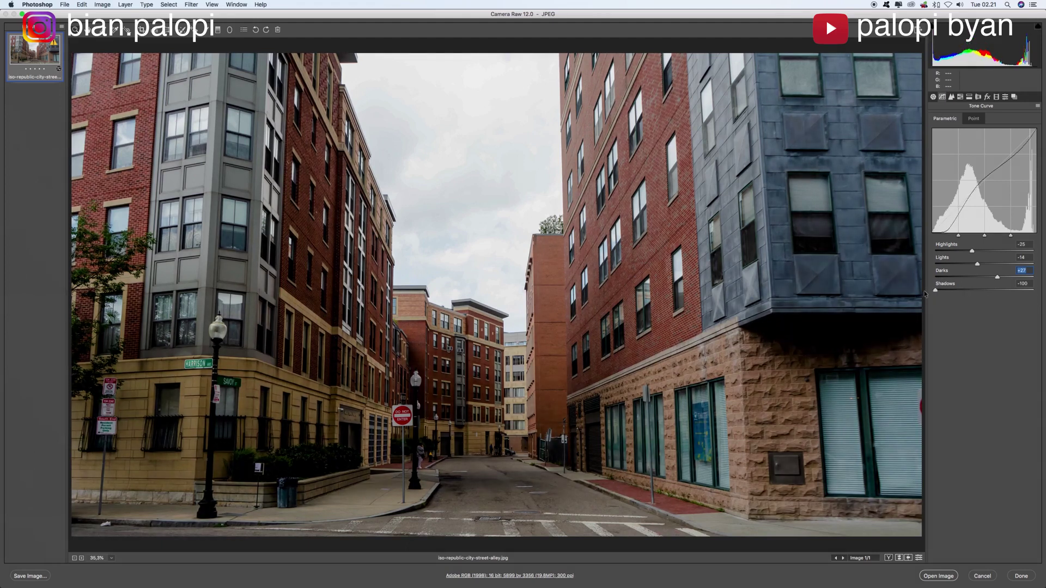
pyautogui.press('Tab')
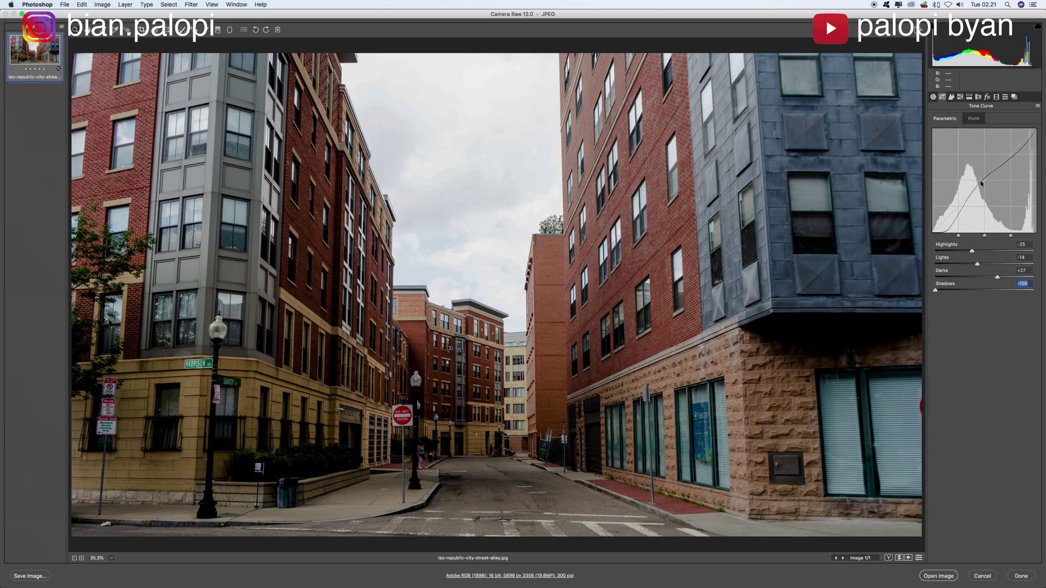
# Shape the Blue channel's point curve into an S with points at about 84/37 and 143/127 and a raised highlight point.
pyautogui.click(973, 120)
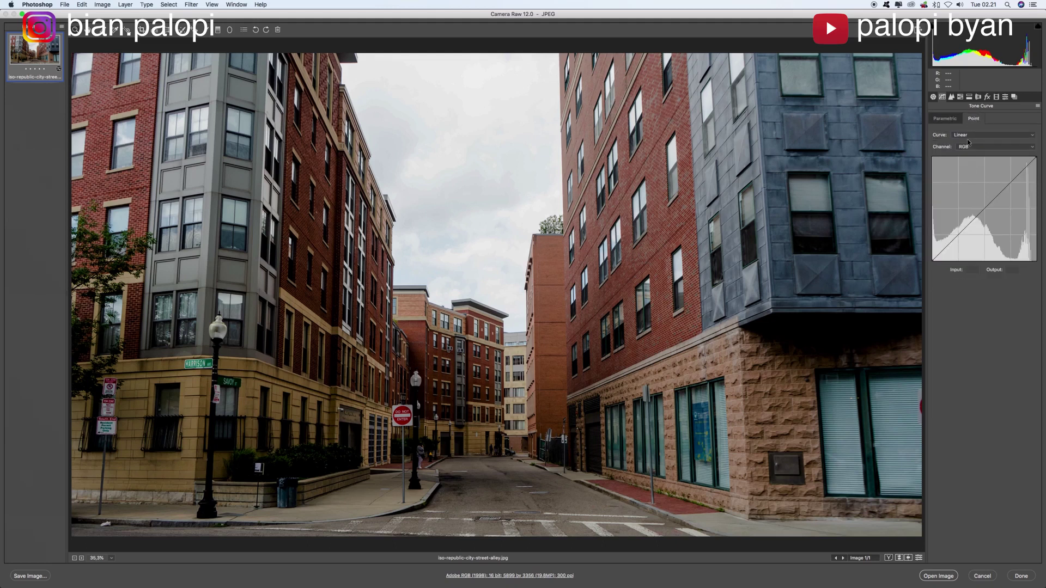
pyautogui.click(1001, 147)
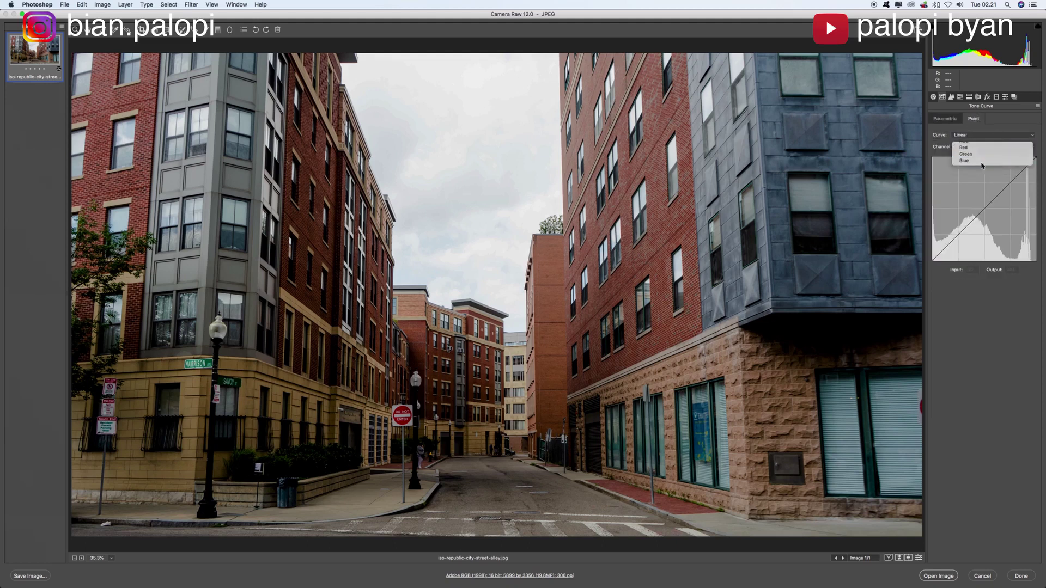
pyautogui.click(982, 169)
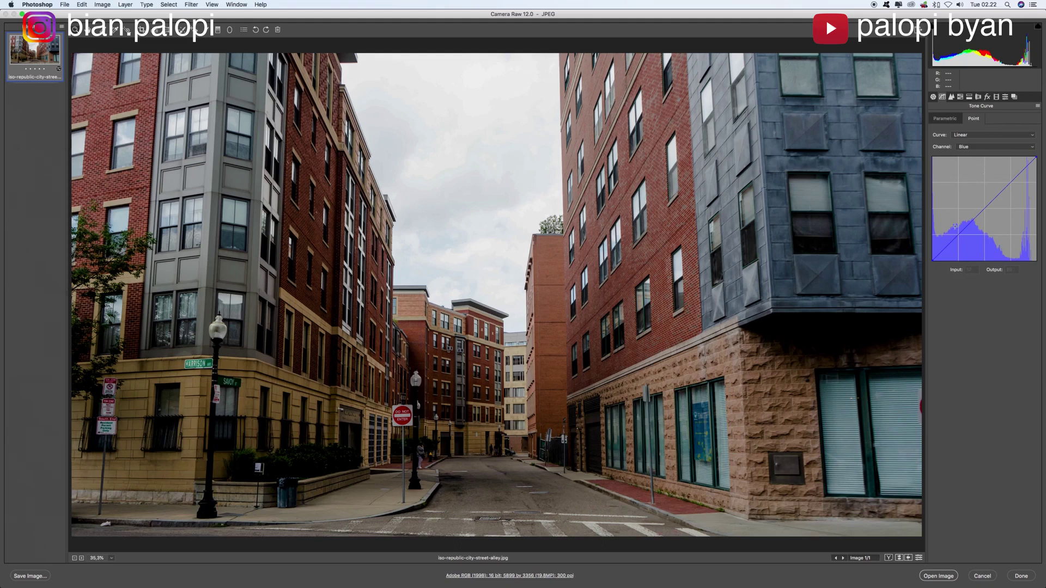
pyautogui.moveTo(959, 235); pyautogui.dragTo(966, 249)
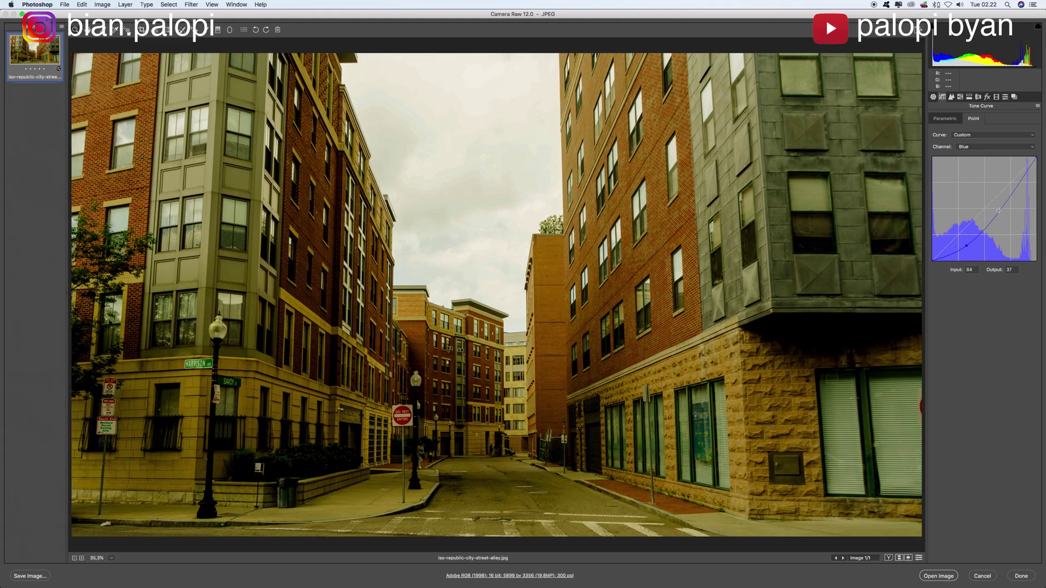
pyautogui.moveTo(999, 209); pyautogui.dragTo(990, 209)
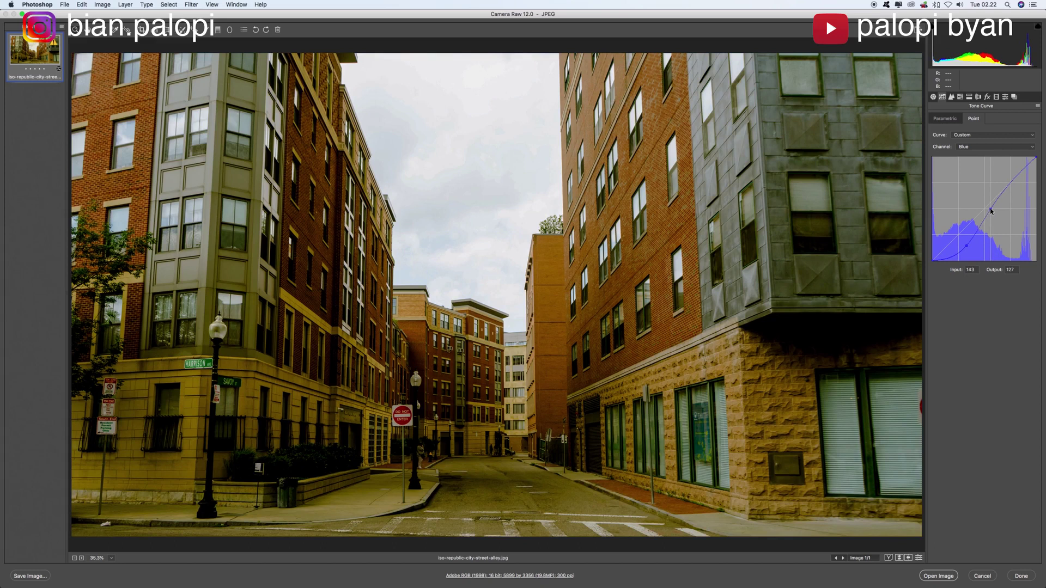
pyautogui.moveTo(1010, 180); pyautogui.dragTo(1011, 177)
# Shape the Green channel's point curve with a lowered shadow point near input 77 and points at about 129/118 and 193/201.
pyautogui.click(1028, 147)
pyautogui.click(987, 141)
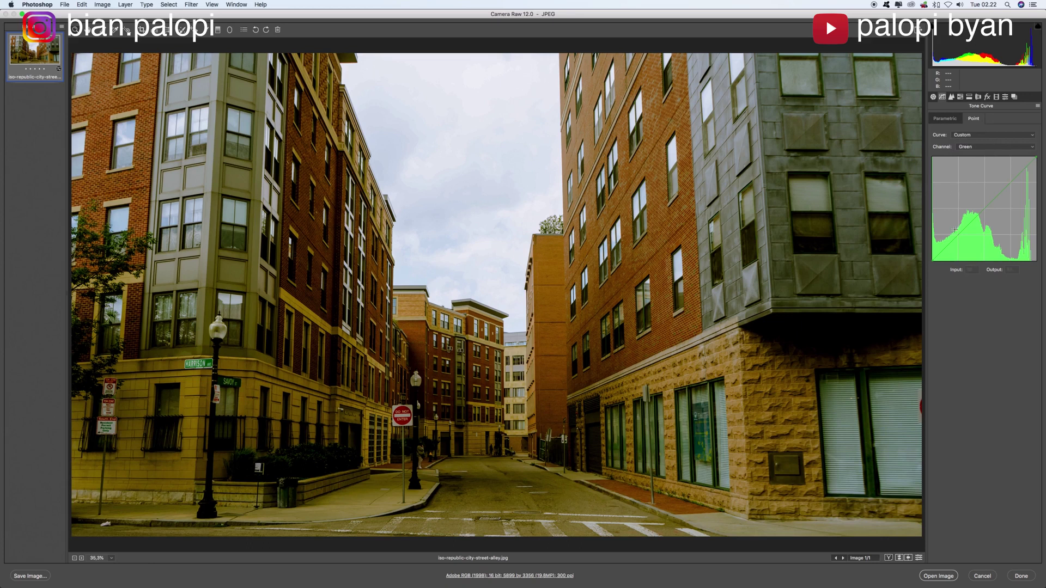
pyautogui.moveTo(964, 229); pyautogui.dragTo(963, 245)
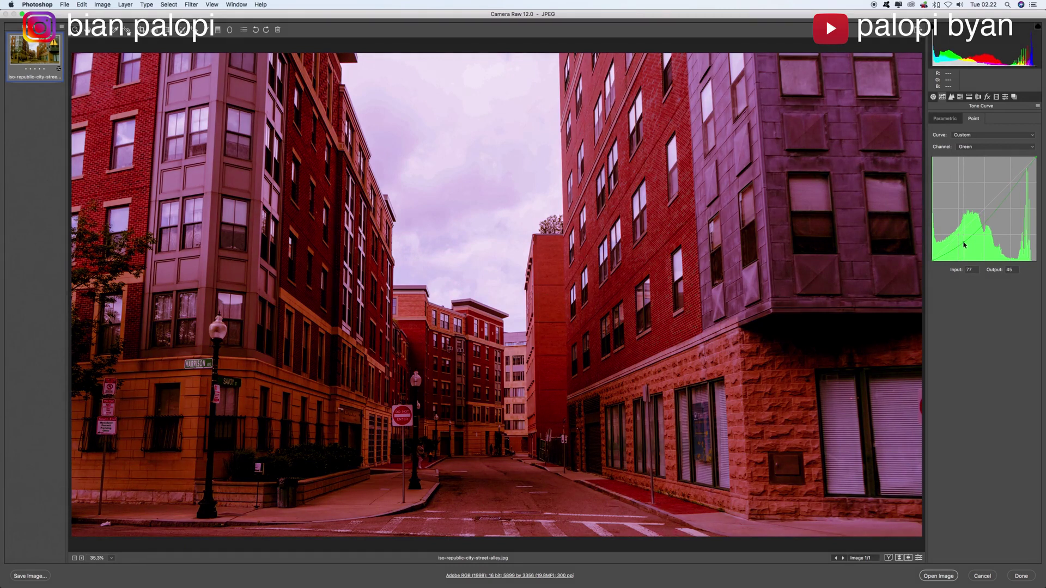
pyautogui.moveTo(963, 247); pyautogui.dragTo(963, 248)
pyautogui.moveTo(987, 221); pyautogui.dragTo(985, 214)
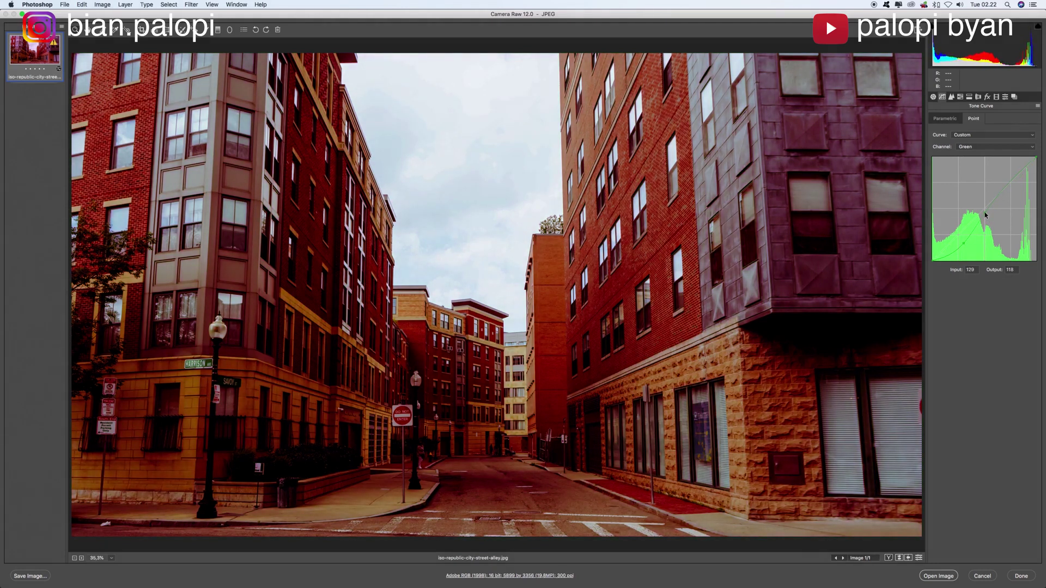
pyautogui.click(1010, 181)
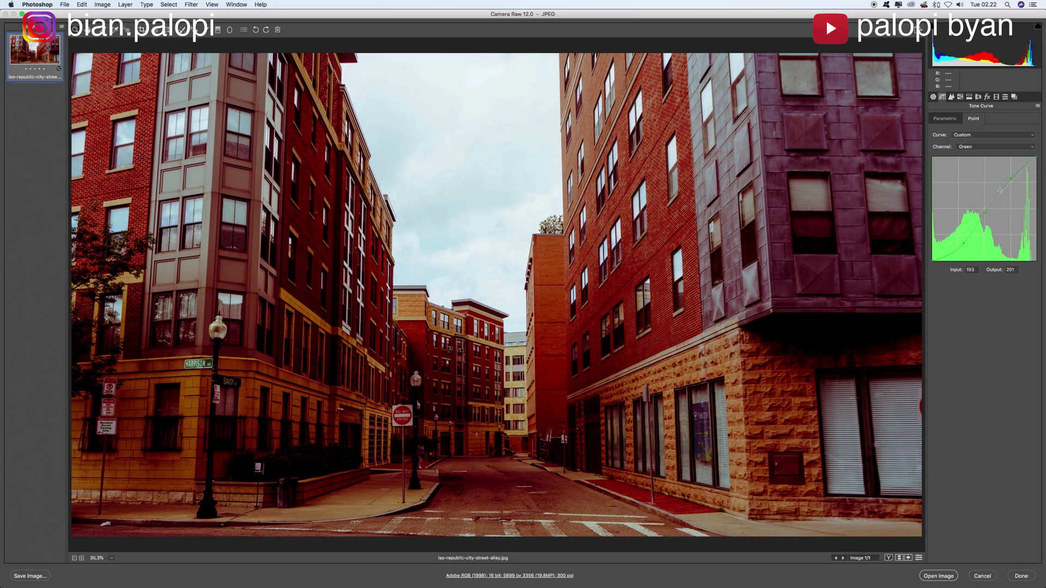
# Shape the Red channel's point curve into an S with points at about 82/40, 134/119 and 195/202.
pyautogui.click(1012, 147)
pyautogui.click(975, 140)
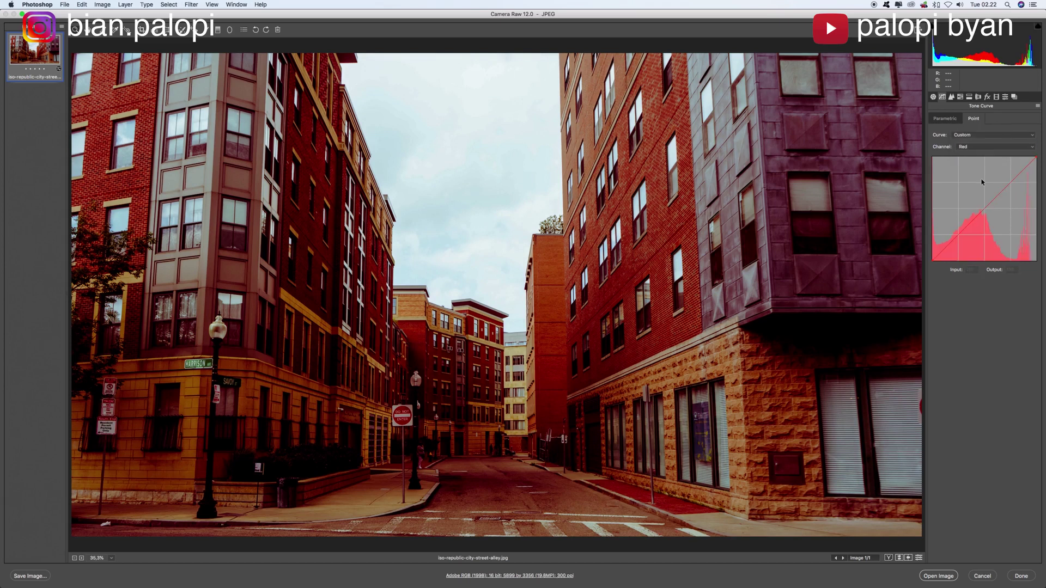
pyautogui.moveTo(959, 235); pyautogui.dragTo(966, 245)
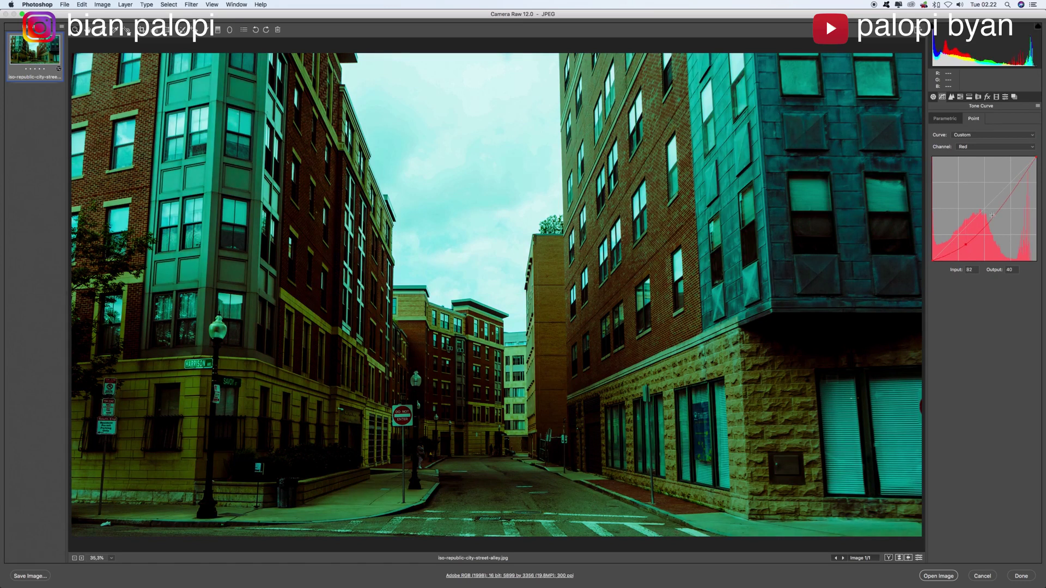
pyautogui.moveTo(993, 216); pyautogui.dragTo(988, 215)
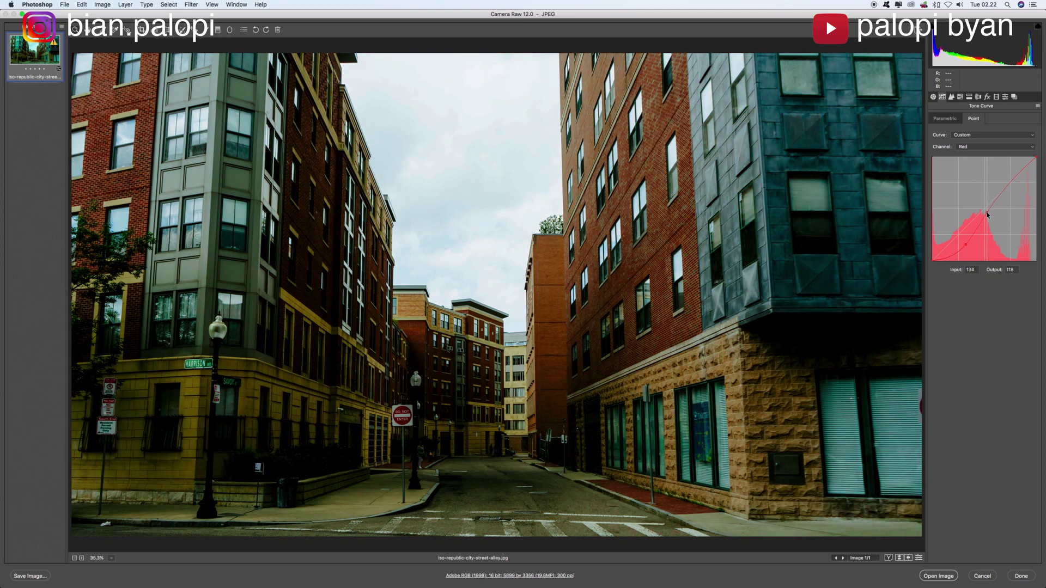
pyautogui.click(1012, 181)
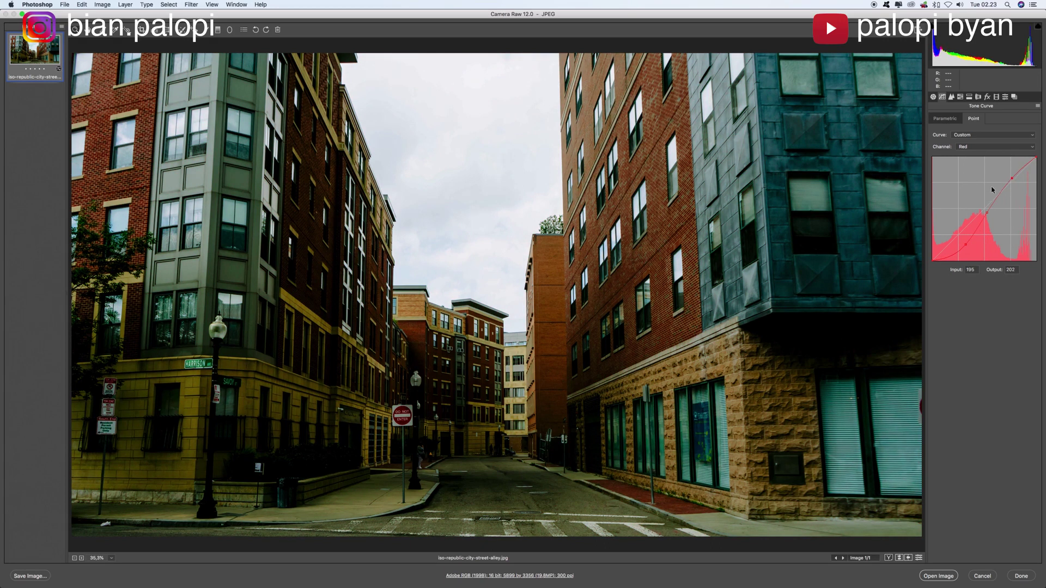
# Add points to the RGB composite curve at about 82/76, 136/125 and 204/206 to slightly darken the shadows and midtones.
pyautogui.click(1008, 148)
pyautogui.click(977, 139)
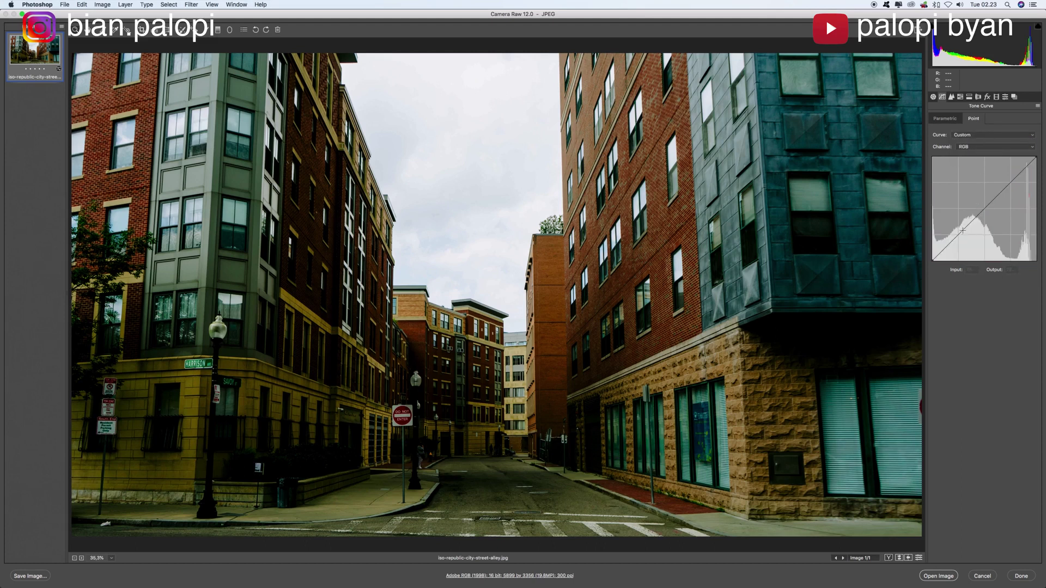
pyautogui.moveTo(963, 229); pyautogui.dragTo(967, 232)
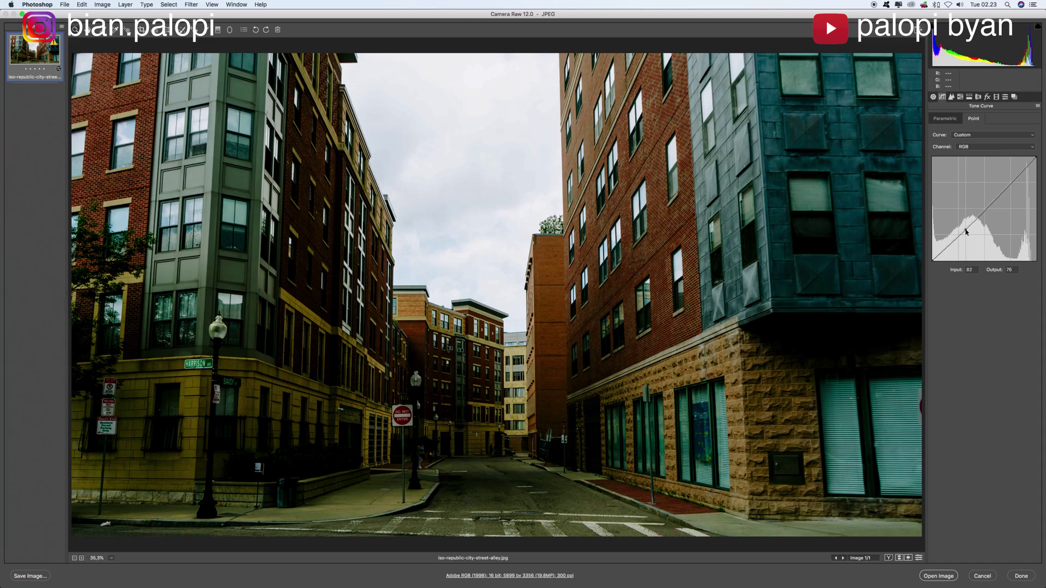
pyautogui.click(988, 213)
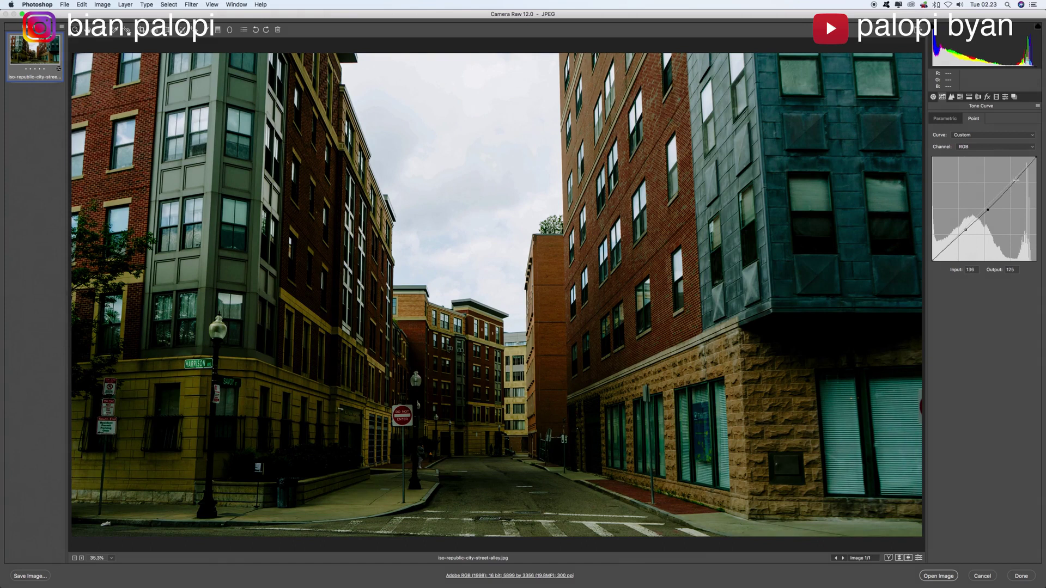
pyautogui.moveTo(1016, 180); pyautogui.dragTo(1015, 178)
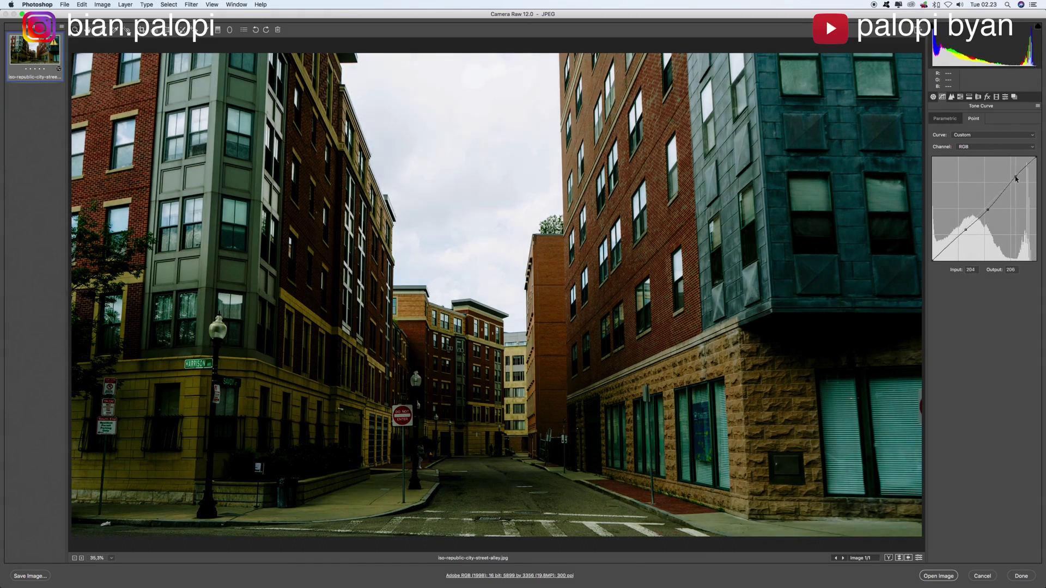
pyautogui.moveTo(1015, 178); pyautogui.dragTo(1014, 178)
# Adjust the HSL hues of the warm and green tones: Reds and Greens slightly up, Oranges and Yellows changed, with Yellows clearly down.
pyautogui.click(959, 97)
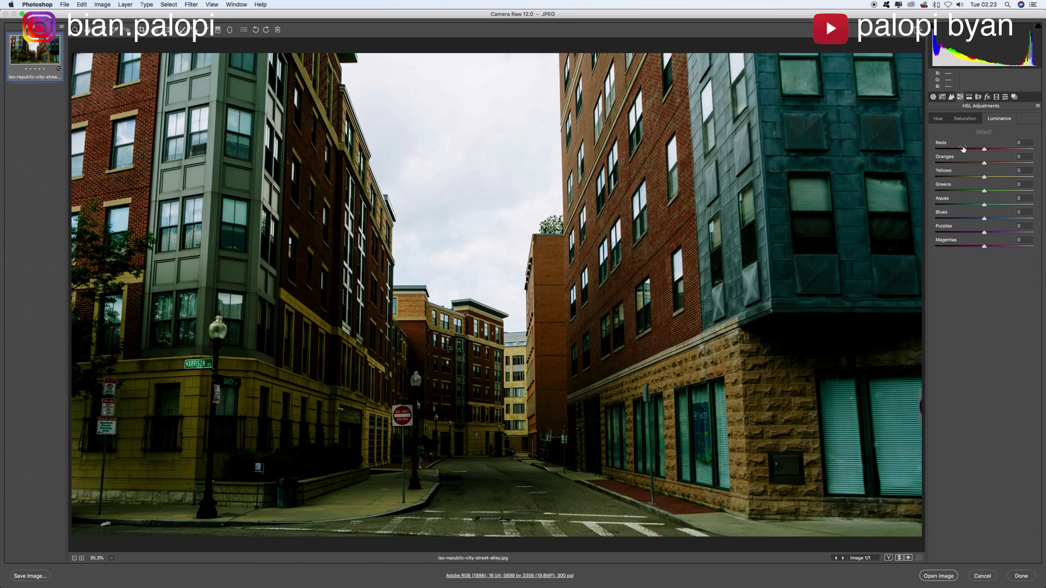
pyautogui.click(937, 119)
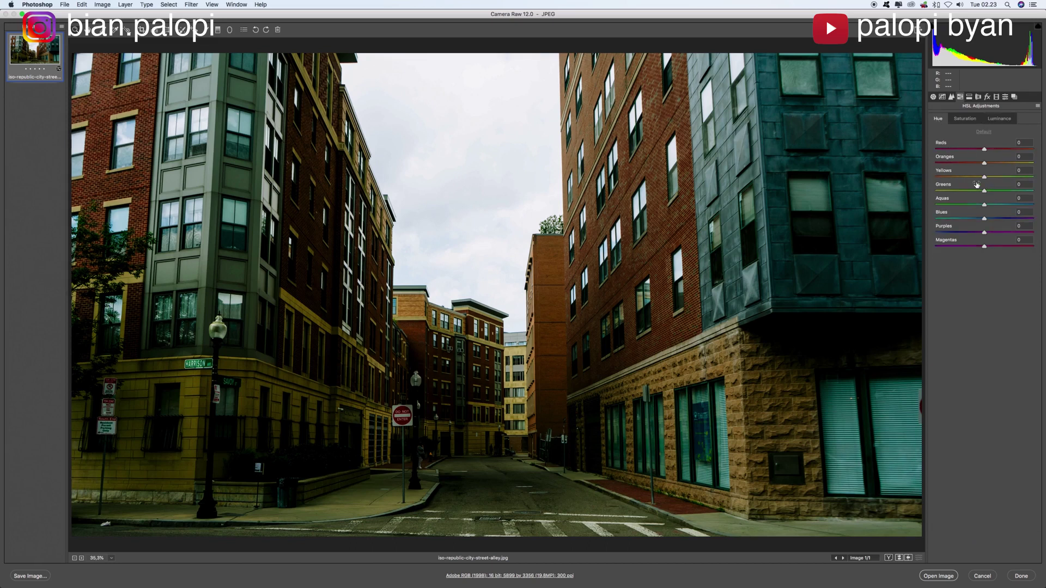
pyautogui.moveTo(984, 150); pyautogui.dragTo(987, 152)
pyautogui.moveTo(986, 150); pyautogui.dragTo(986, 151)
pyautogui.press('p')
pyautogui.press('p')
pyautogui.moveTo(984, 165); pyautogui.dragTo(970, 178)
pyautogui.moveTo(971, 178); pyautogui.dragTo(987, 193)
pyautogui.click(987, 192)
# Shift the HSL hues of Aquas and Blues slightly down and Magentas slightly up.
pyautogui.moveTo(984, 206); pyautogui.dragTo(981, 206)
pyautogui.moveTo(985, 221); pyautogui.dragTo(978, 221)
pyautogui.moveTo(978, 221)
pyautogui.mouseDown()
pyautogui.moveTo(1002, 223)
pyautogui.moveTo(979, 222)
pyautogui.mouseUp()
pyautogui.click(978, 219)
pyautogui.moveTo(983, 247); pyautogui.dragTo(986, 246)
# Reduce HSL saturation: Reds -28, Oranges -26, Yellows -36, Greens -54, Aquas -36, Blues -33, and lower Purples slightly.
pyautogui.click(964, 119)
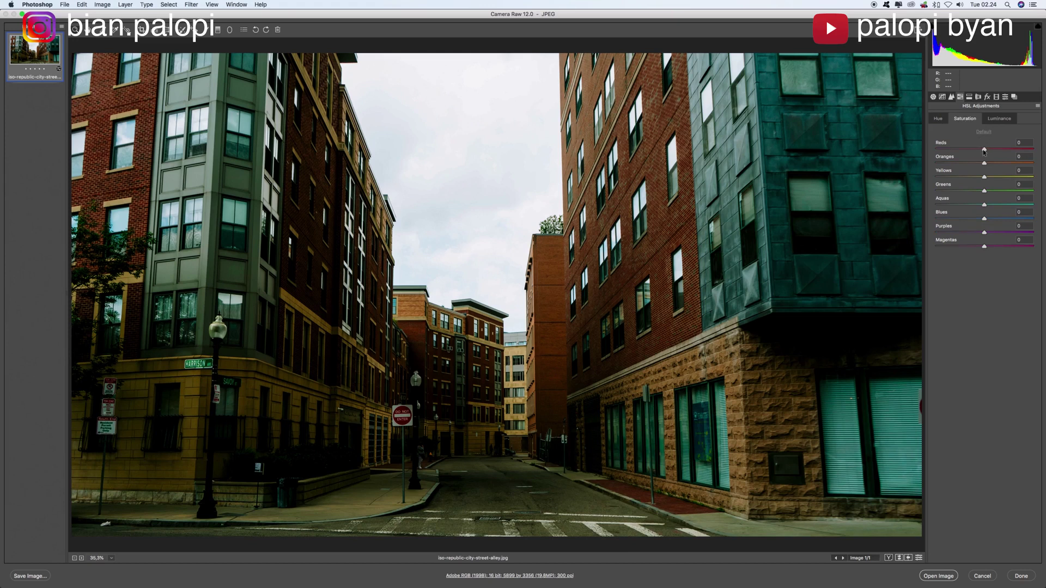
pyautogui.moveTo(984, 151); pyautogui.dragTo(970, 152)
pyautogui.moveTo(984, 163); pyautogui.dragTo(967, 165)
pyautogui.moveTo(984, 178); pyautogui.dragTo(955, 193)
pyautogui.moveTo(984, 205); pyautogui.dragTo(967, 205)
pyautogui.moveTo(984, 219); pyautogui.dragTo(968, 220)
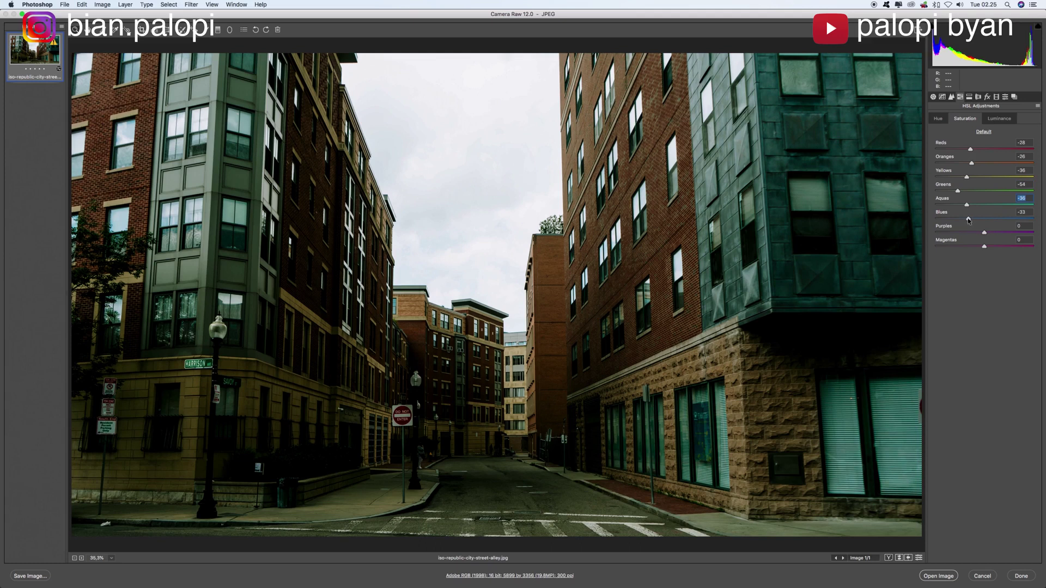
pyautogui.moveTo(984, 233); pyautogui.dragTo(976, 236)
# Set HSL luminance to Oranges +8 and Yellows +25, and fine-tune the luminance of the green to blue tones.
pyautogui.click(999, 119)
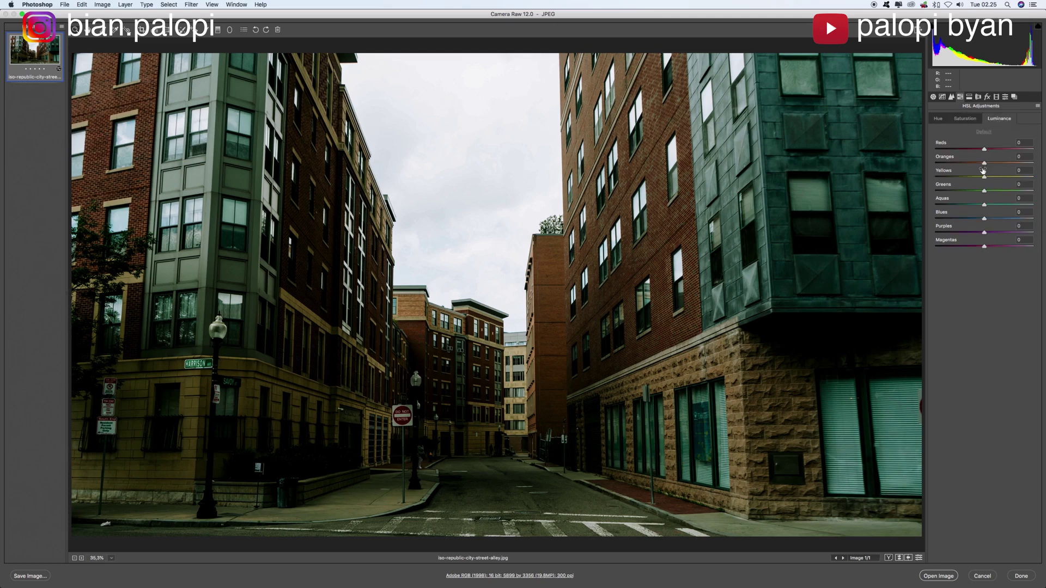
pyautogui.moveTo(985, 163); pyautogui.dragTo(997, 178)
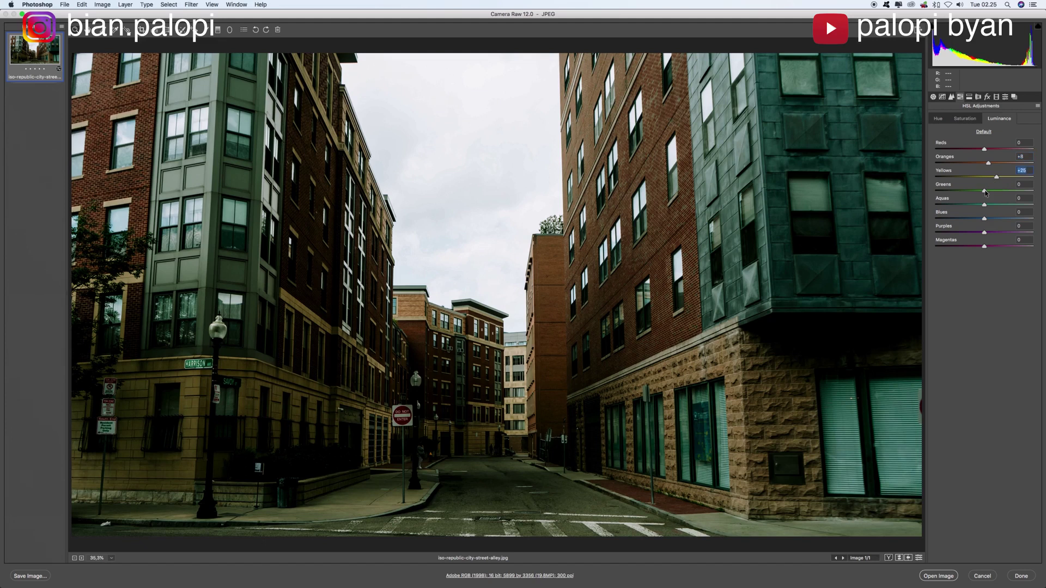
pyautogui.moveTo(985, 192); pyautogui.dragTo(987, 220)
# Apply split toning with highlights at hue 227, saturation 2, and shadows at hue 15, saturation 8.
pyautogui.click(969, 96)
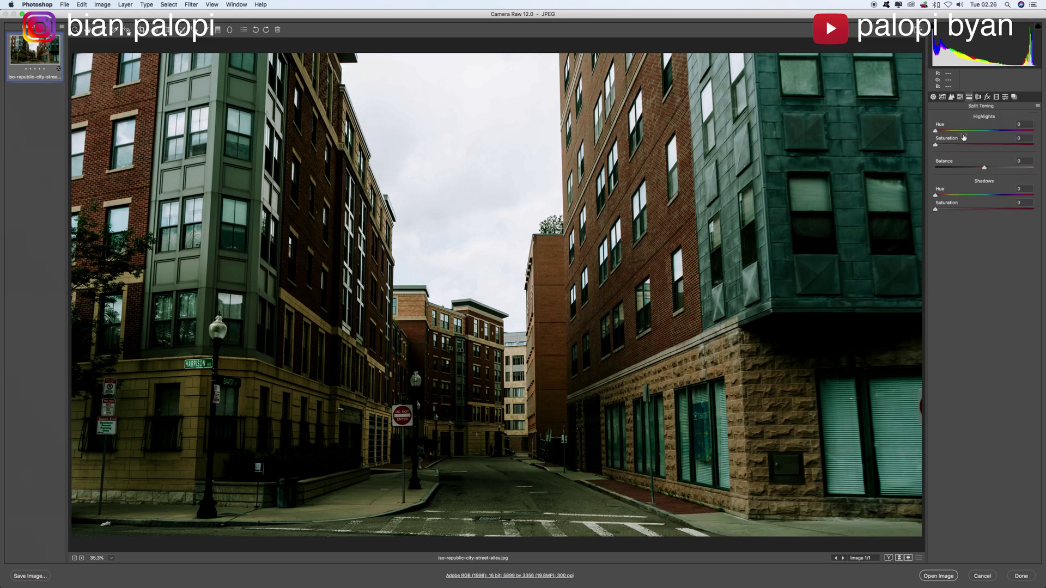
pyautogui.moveTo(936, 131); pyautogui.dragTo(999, 133)
pyautogui.moveTo(999, 133); pyautogui.dragTo(998, 133)
pyautogui.moveTo(936, 146); pyautogui.dragTo(938, 147)
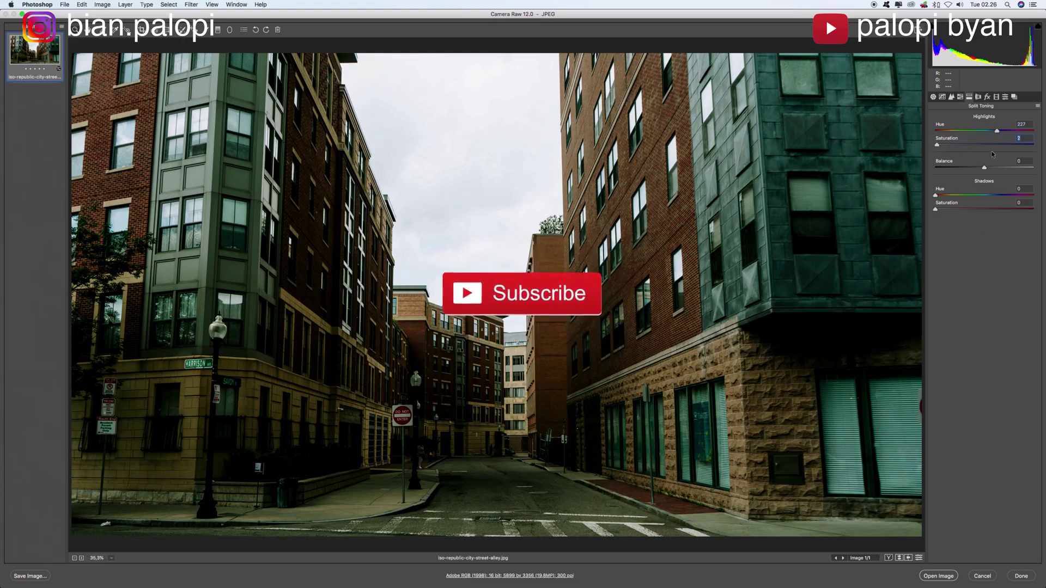
pyautogui.moveTo(935, 196); pyautogui.dragTo(945, 214)
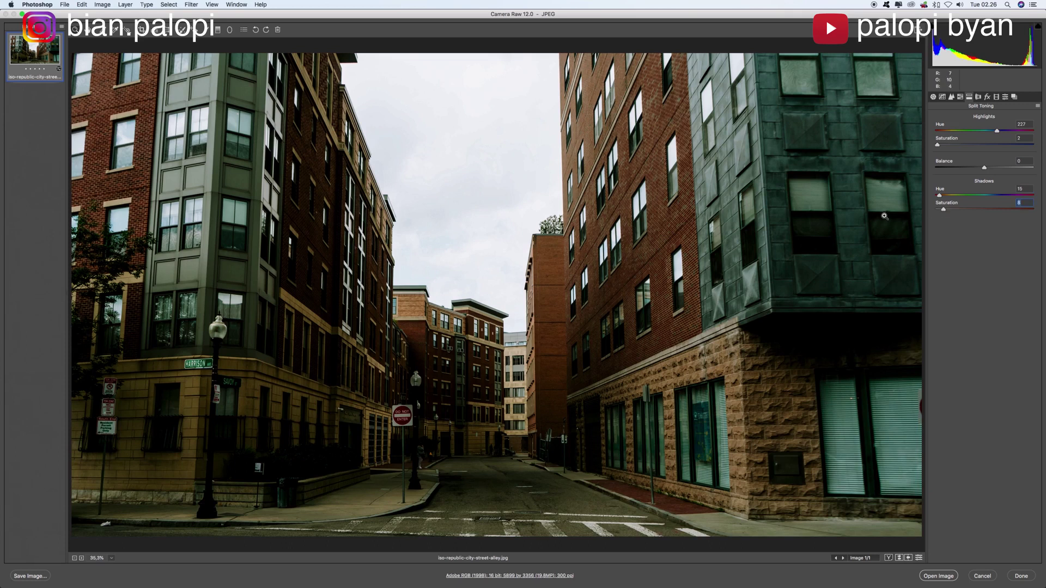
# Compare the photo with its original and fine-tune Calibration: raise Red and Green Primary hue and lower Blue Primary saturation.
pyautogui.press('\\')
pyautogui.press('\\')
pyautogui.click(979, 98)
pyautogui.click(987, 99)
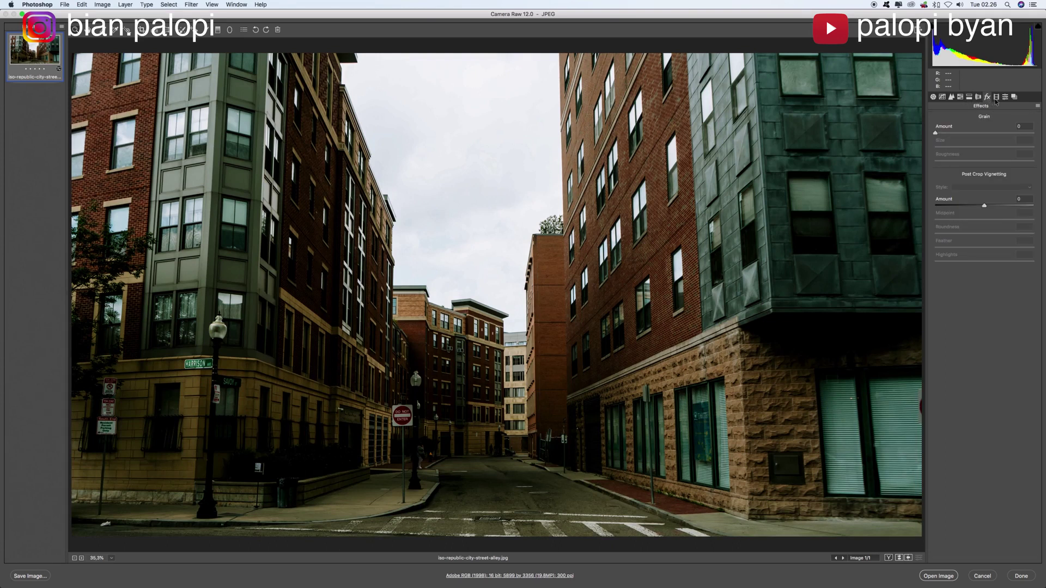
pyautogui.click(997, 100)
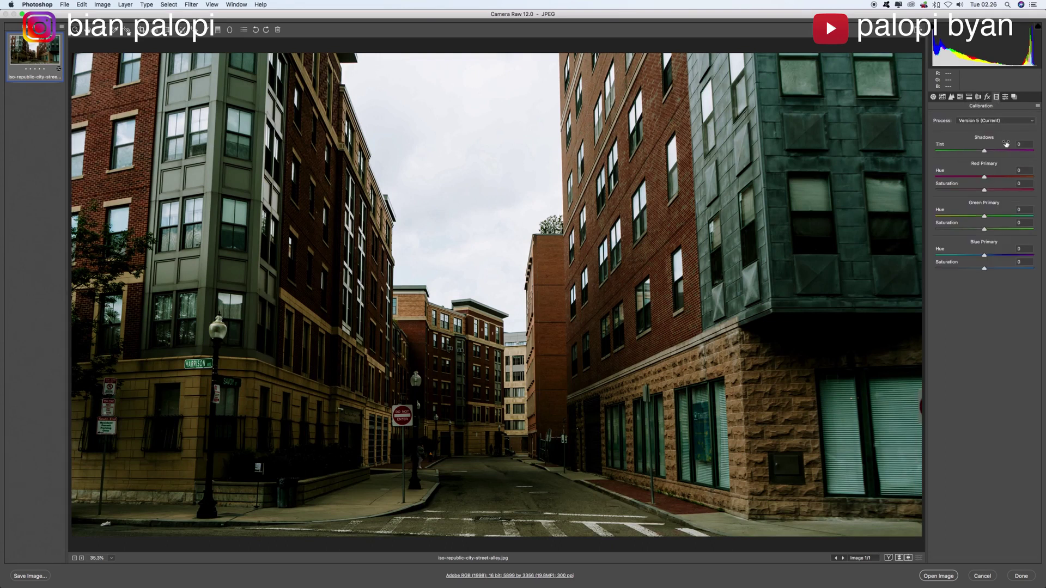
pyautogui.moveTo(984, 151); pyautogui.dragTo(986, 151)
pyautogui.moveTo(985, 177); pyautogui.dragTo(994, 178)
pyautogui.moveTo(994, 177); pyautogui.dragTo(999, 218)
pyautogui.moveTo(1002, 220); pyautogui.dragTo(989, 231)
pyautogui.moveTo(989, 231); pyautogui.dragTo(989, 231)
pyautogui.moveTo(984, 256); pyautogui.dragTo(970, 271)
# Nudge the split-toning highlights hue slightly up, and compare the preview with and without the adjustment.
pyautogui.click(987, 97)
pyautogui.click(978, 98)
pyautogui.click(969, 98)
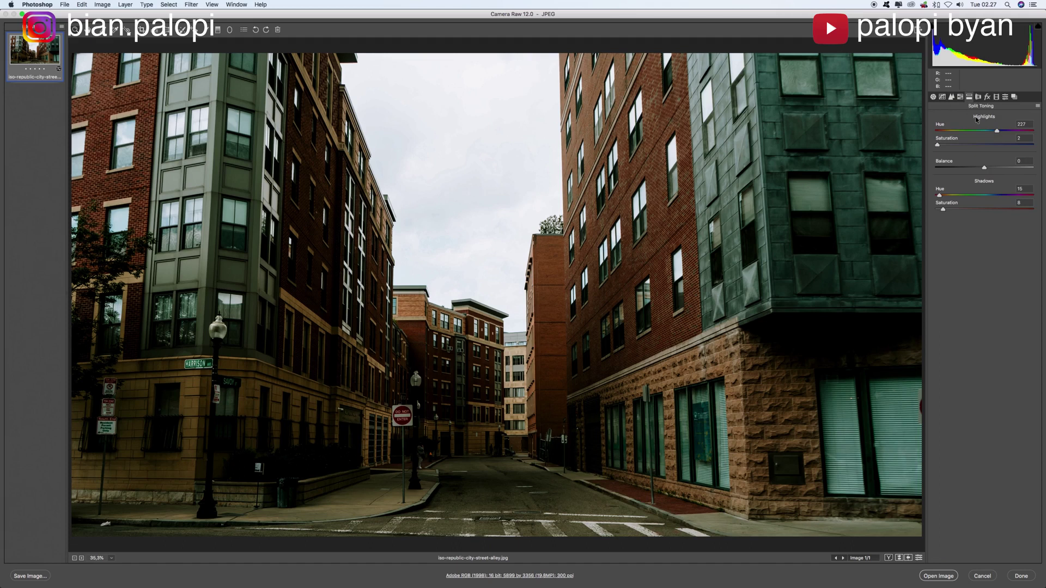
pyautogui.moveTo(997, 131); pyautogui.dragTo(999, 132)
pyautogui.click(998, 131)
pyautogui.press('p')
pyautogui.press('p')
pyautogui.press('p')
pyautogui.press('p')
# Set the white balance to Temperature +2 and Tint +2 in the Basic adjustments.
pyautogui.click(933, 97)
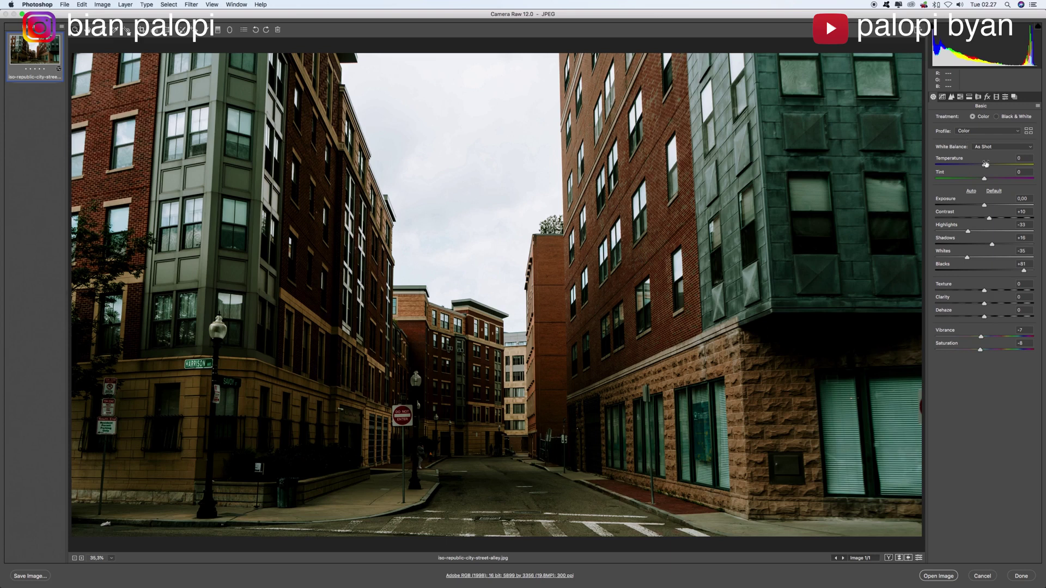
pyautogui.moveTo(986, 165); pyautogui.dragTo(986, 182)
# Compare the graded street photo repeatedly with its unedited original.
pyautogui.press('\\')
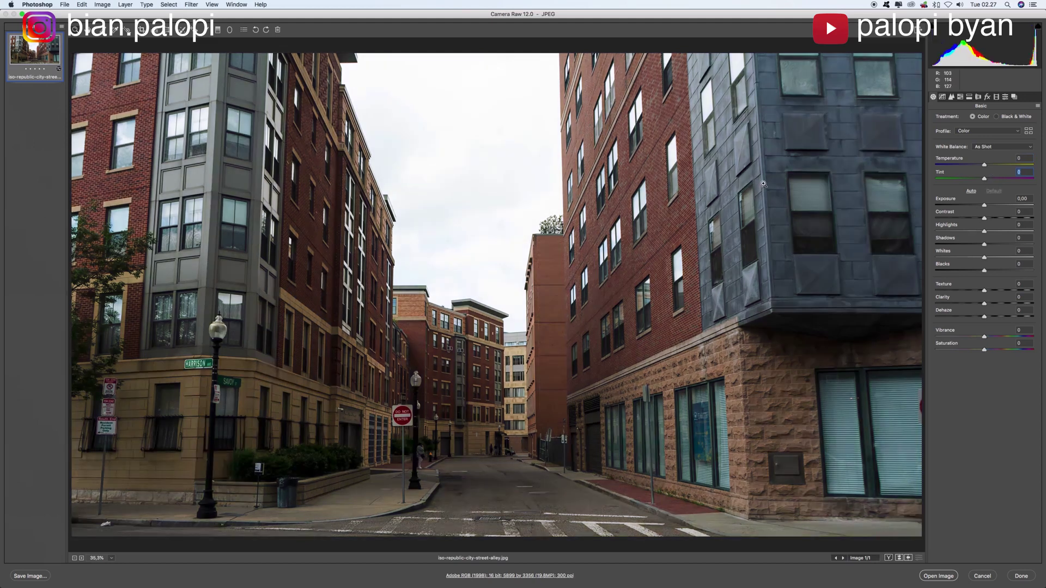
pyautogui.press('\\')
pyautogui.press('\\')
pyautogui.press('\\')
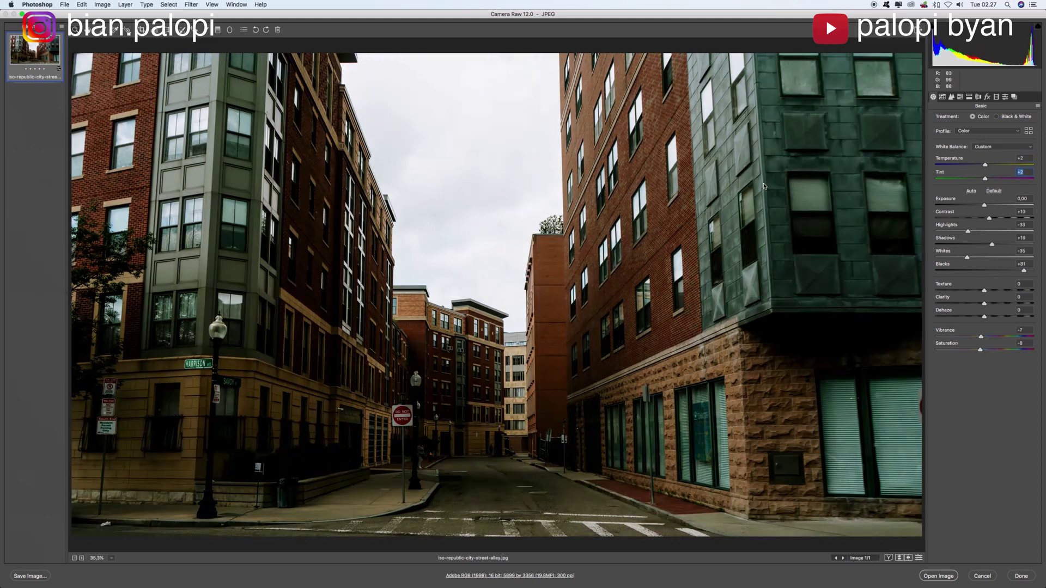
pyautogui.press('\\')
pyautogui.press('\\')
pyautogui.press('\\')
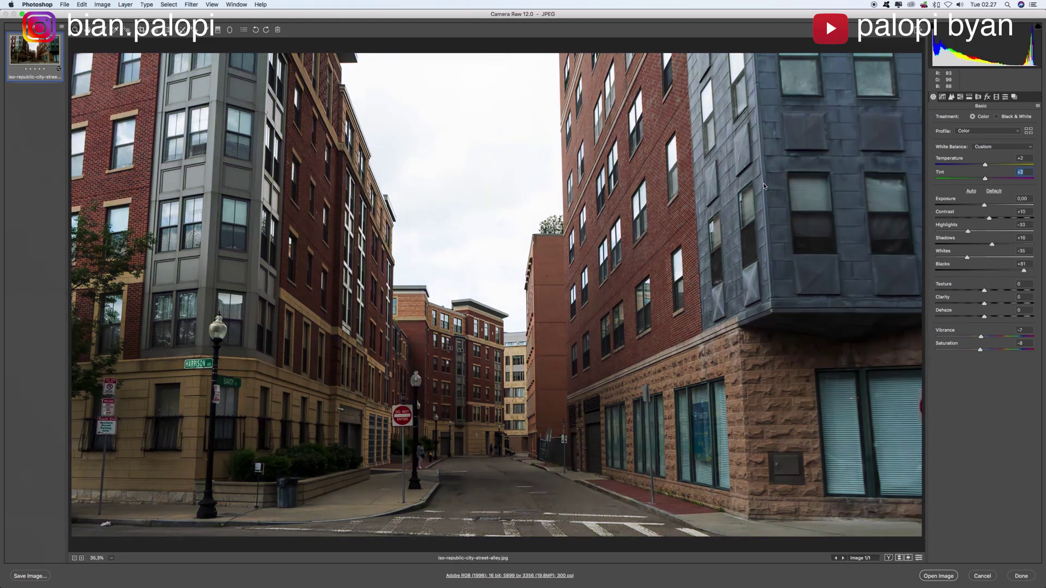
pyautogui.press('\\')
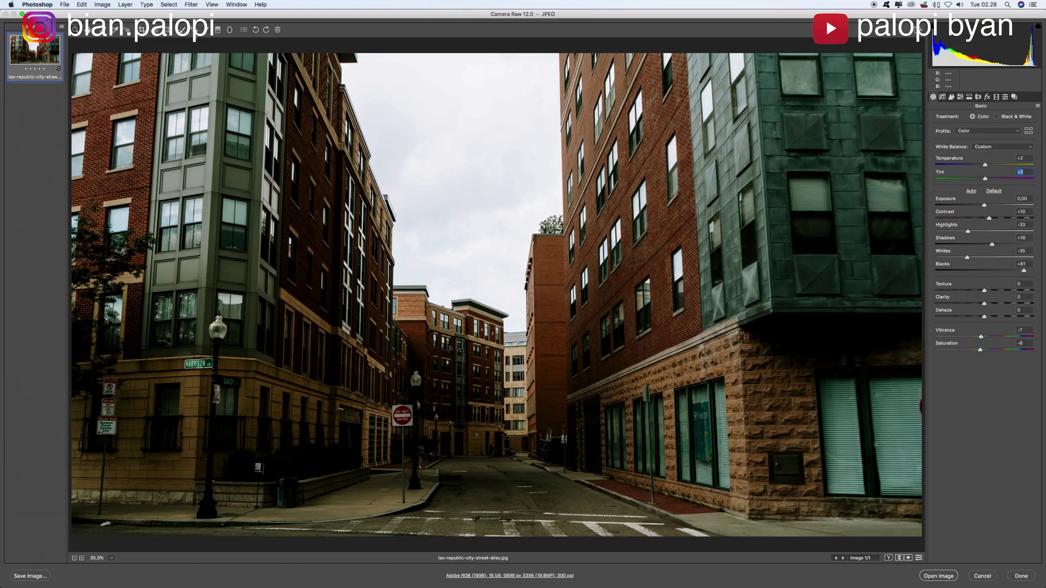
# Save the Camera Raw settings to the Desktop as iso-republic-city-street-alley.xmp.
pyautogui.click(1036, 106)
pyautogui.click(974, 210)
pyautogui.click(589, 104)
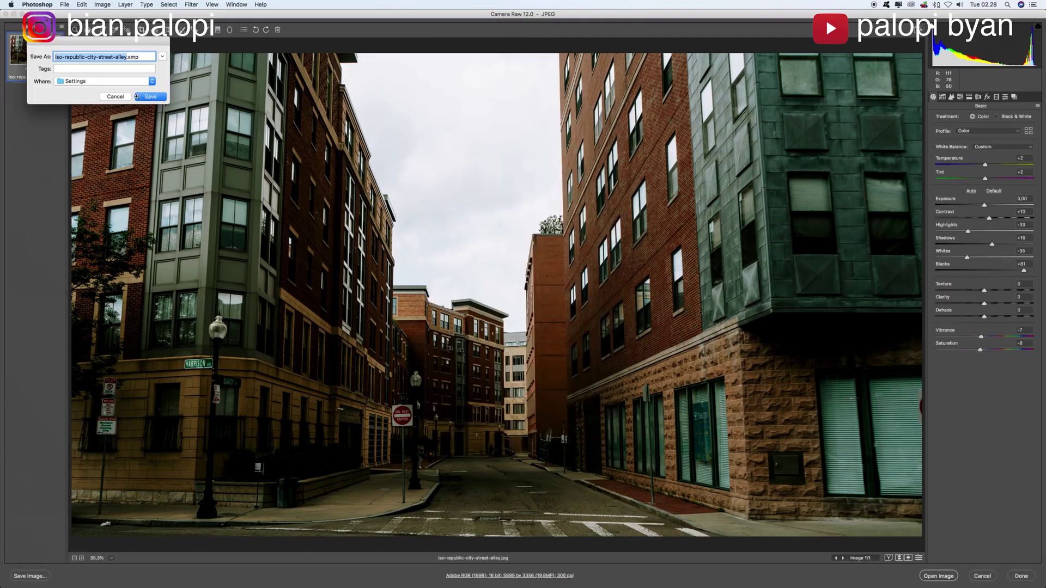
pyautogui.click(153, 82)
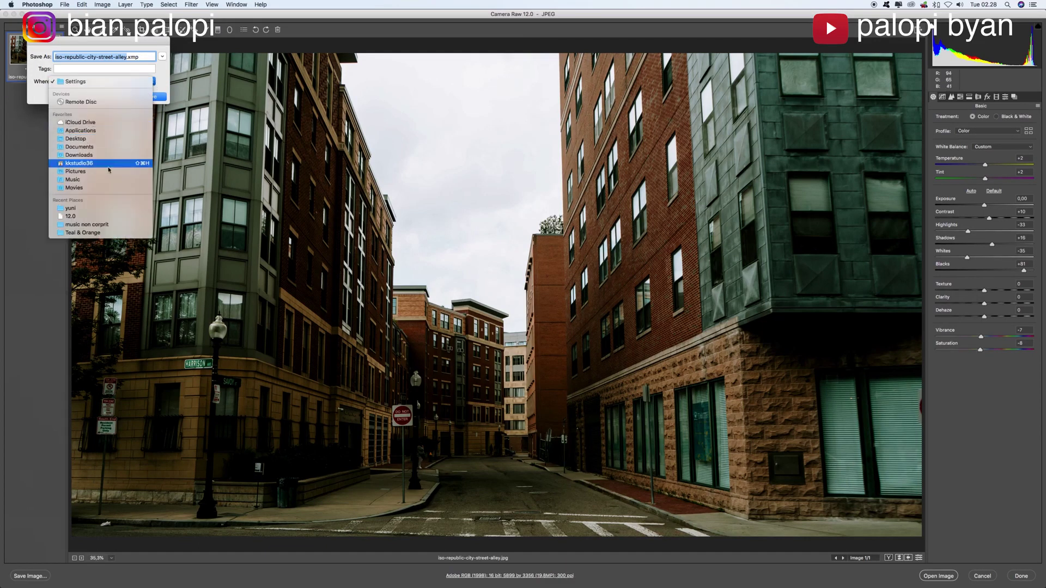
pyautogui.click(105, 143)
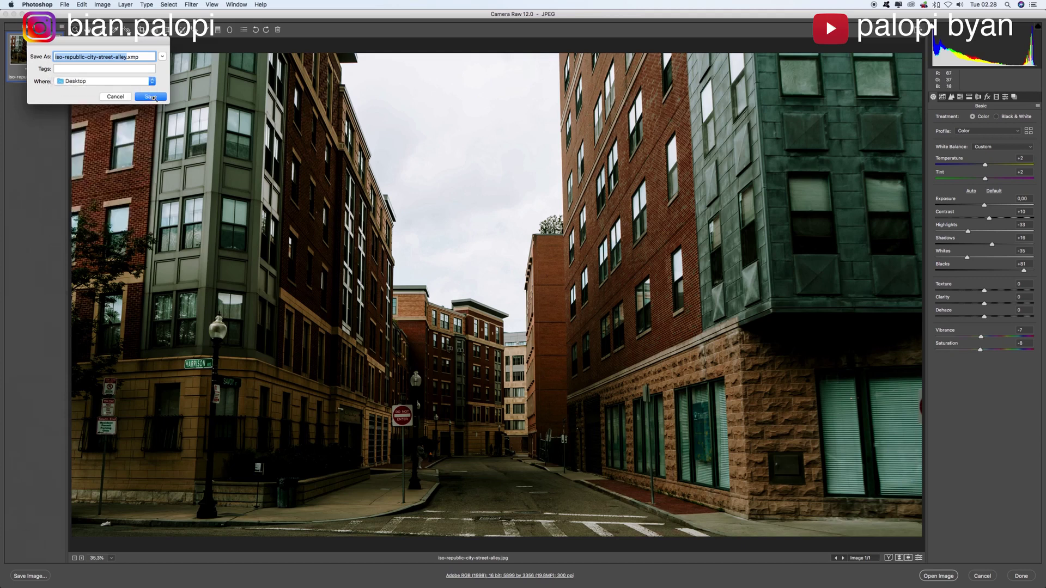
pyautogui.click(158, 97)
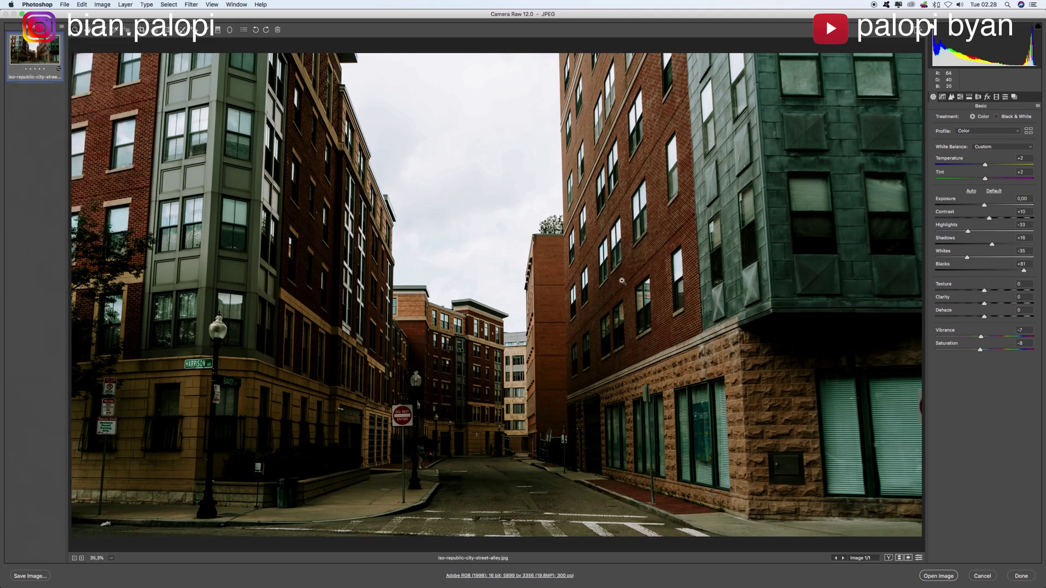
# Open the graded street photo in Photoshop, and open distracted-vienna.jpg from the Downloads folder with Adobe Photoshop 2020.
pyautogui.click(943, 576)
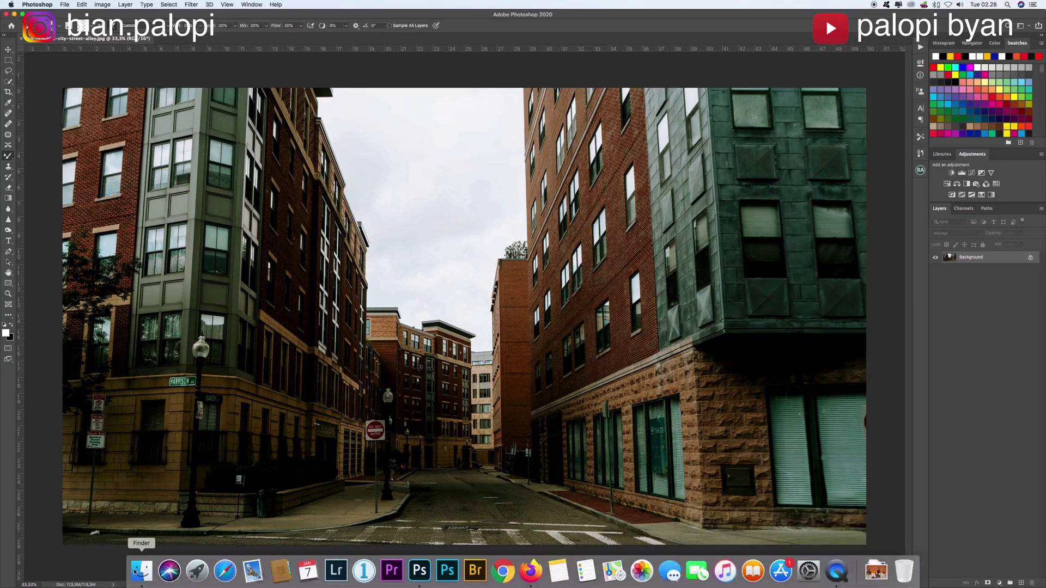
pyautogui.click(143, 573)
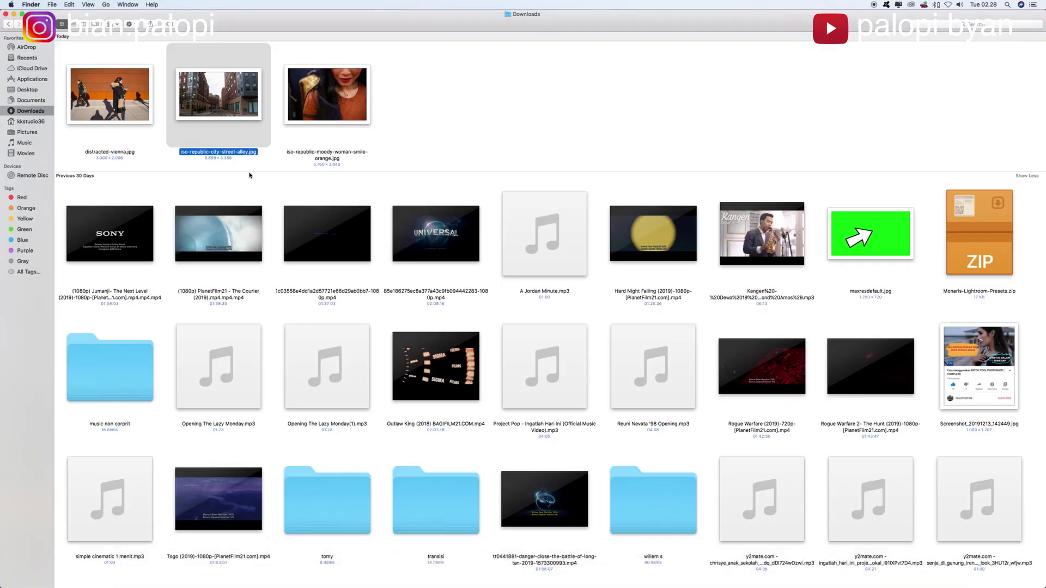
pyautogui.click(135, 109)
pyautogui.rightClick(136, 110)
pyautogui.moveTo(237, 120)
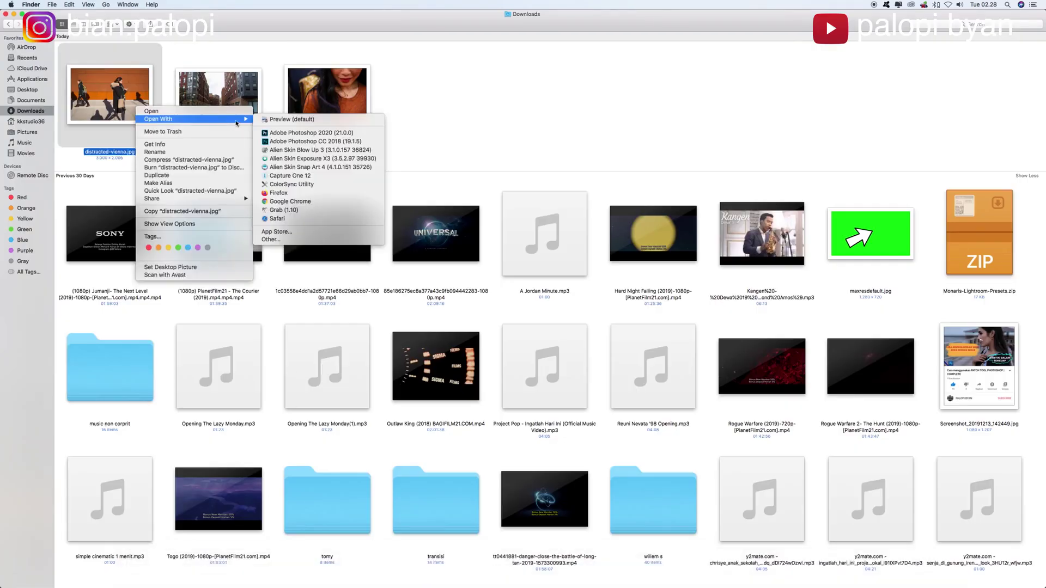
pyautogui.click(299, 133)
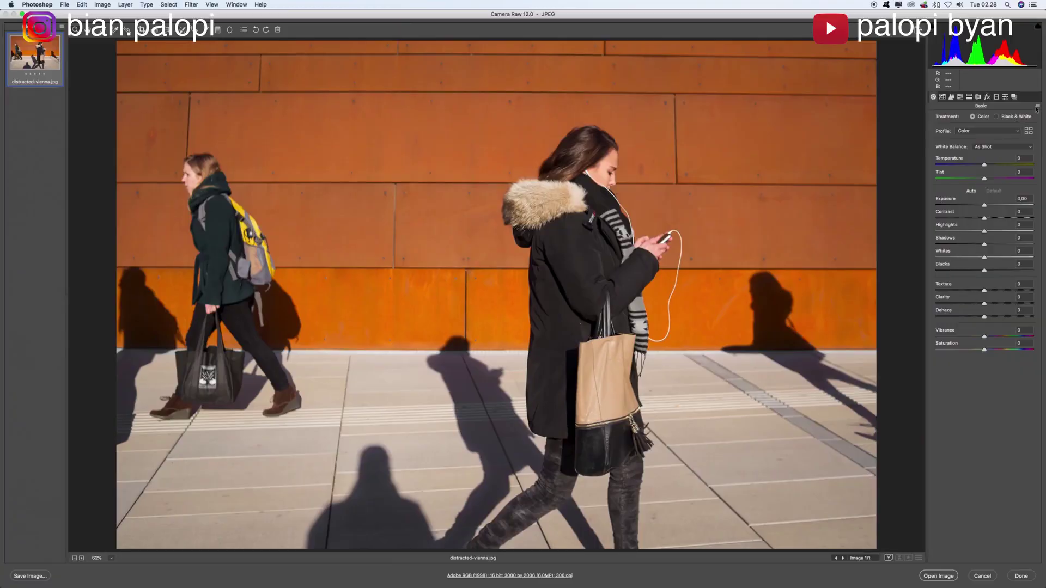
# Load the settings file IMG_20191208_125833.xmp from the Desktop, and reset the photo to Camera Raw Defaults.
pyautogui.click(1037, 106)
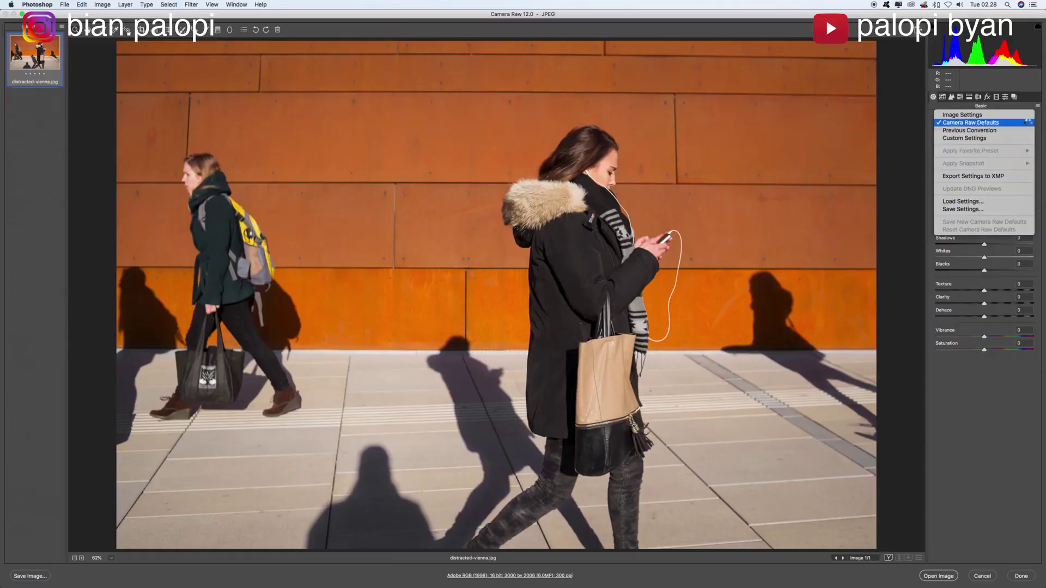
pyautogui.click(966, 202)
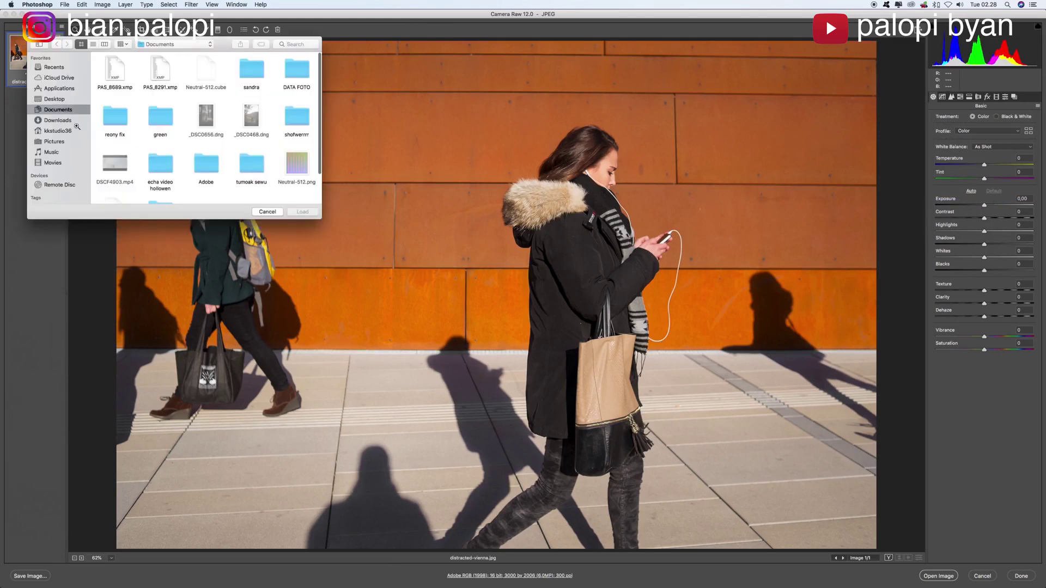
pyautogui.click(58, 100)
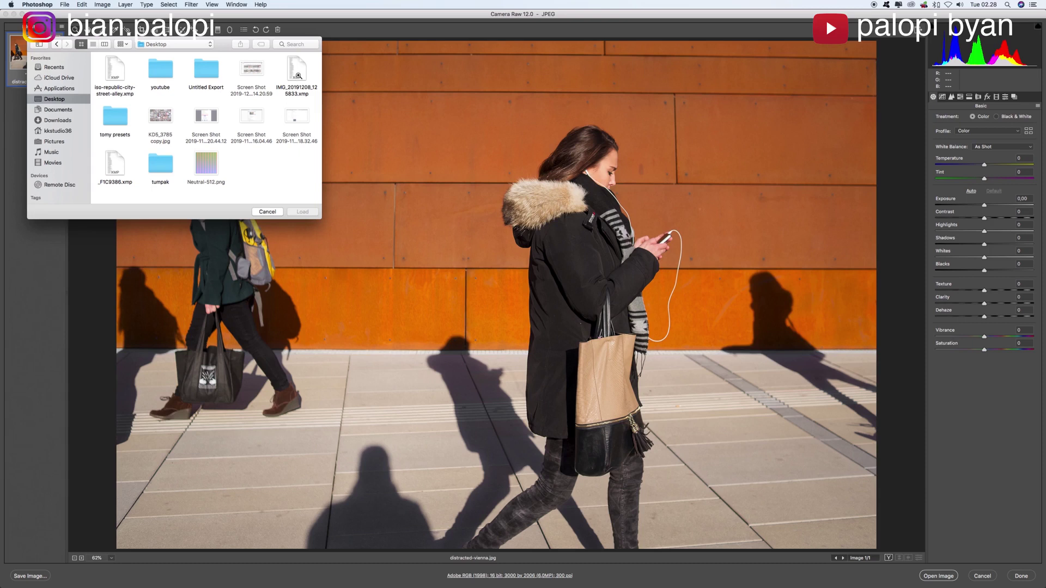
pyautogui.click(299, 75)
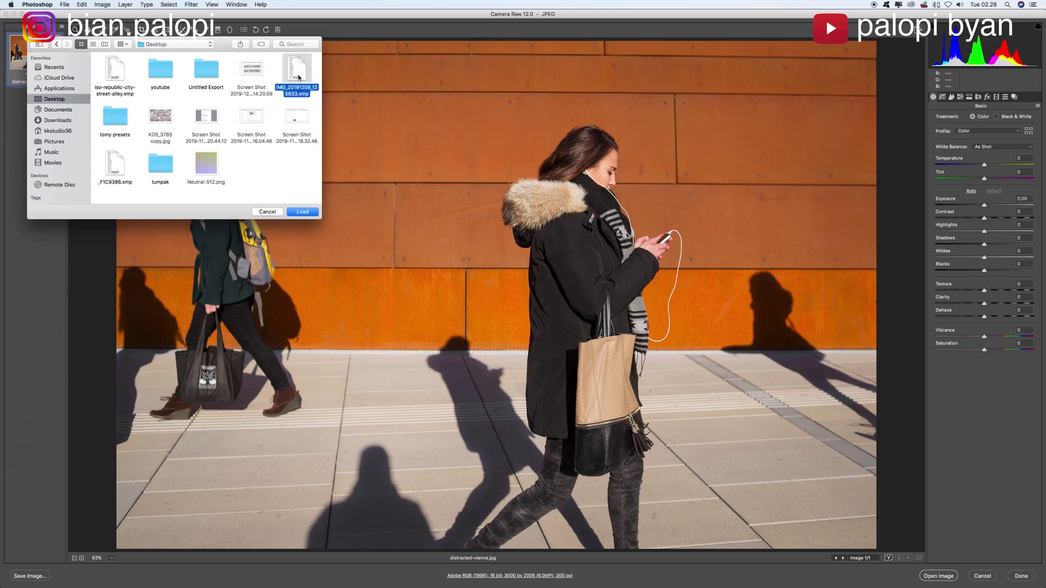
pyautogui.click(302, 213)
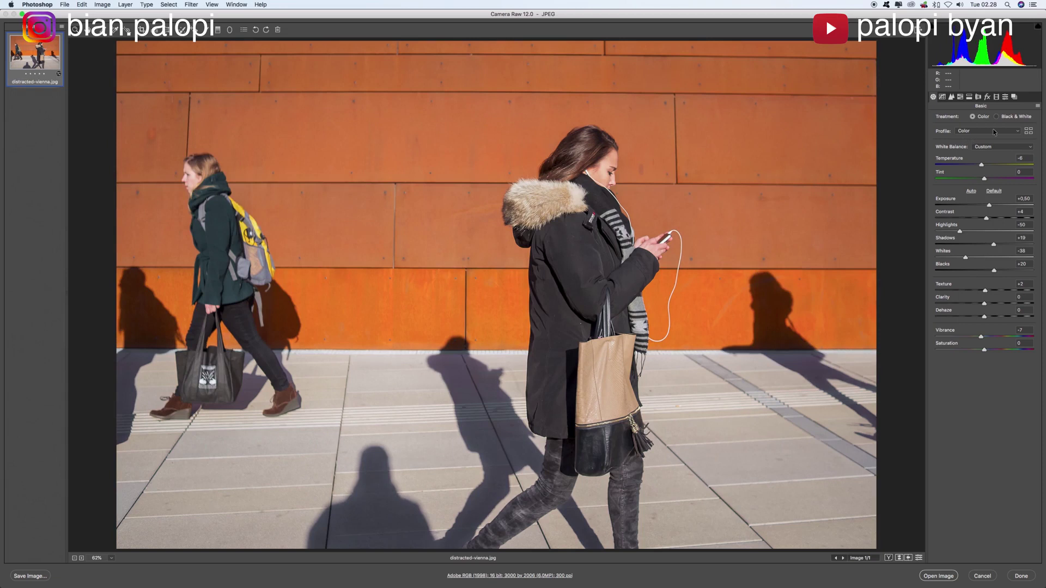
pyautogui.click(1037, 107)
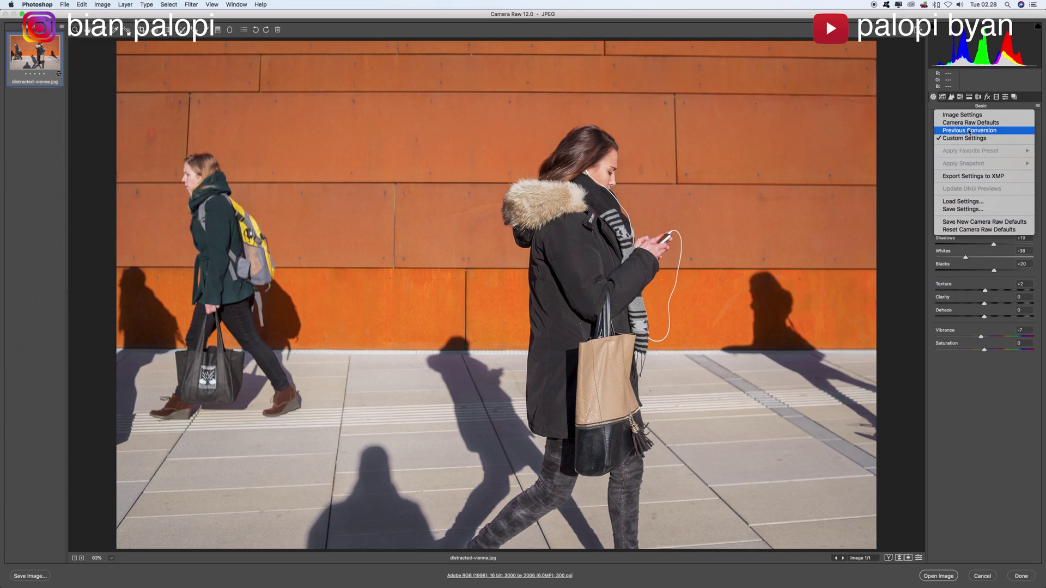
pyautogui.click(998, 123)
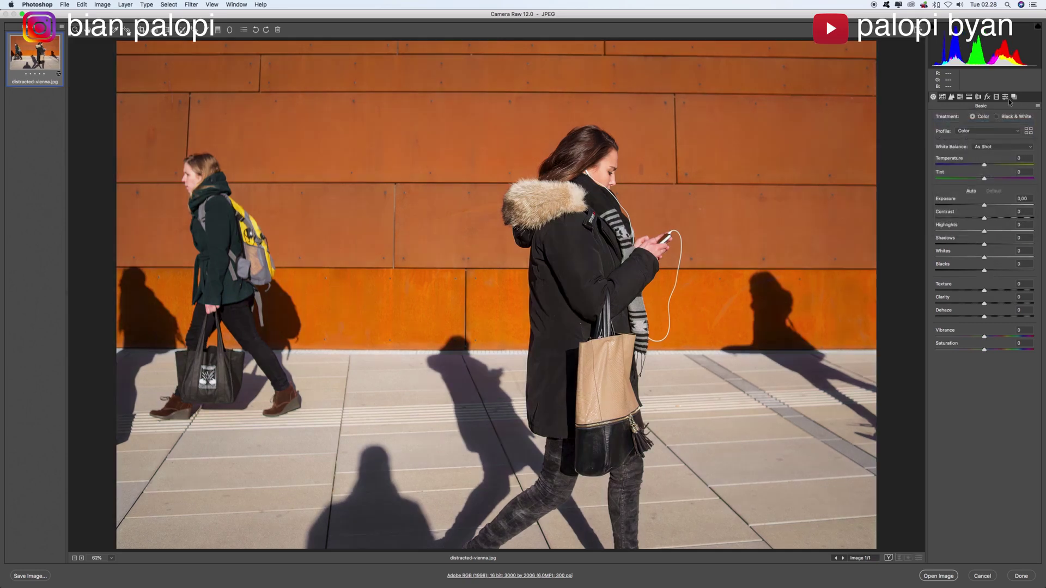
# Load the settings file iso-republic-city-street-alley.xmp onto the photo, and compare the preview with and without the adjustments.
pyautogui.click(1036, 107)
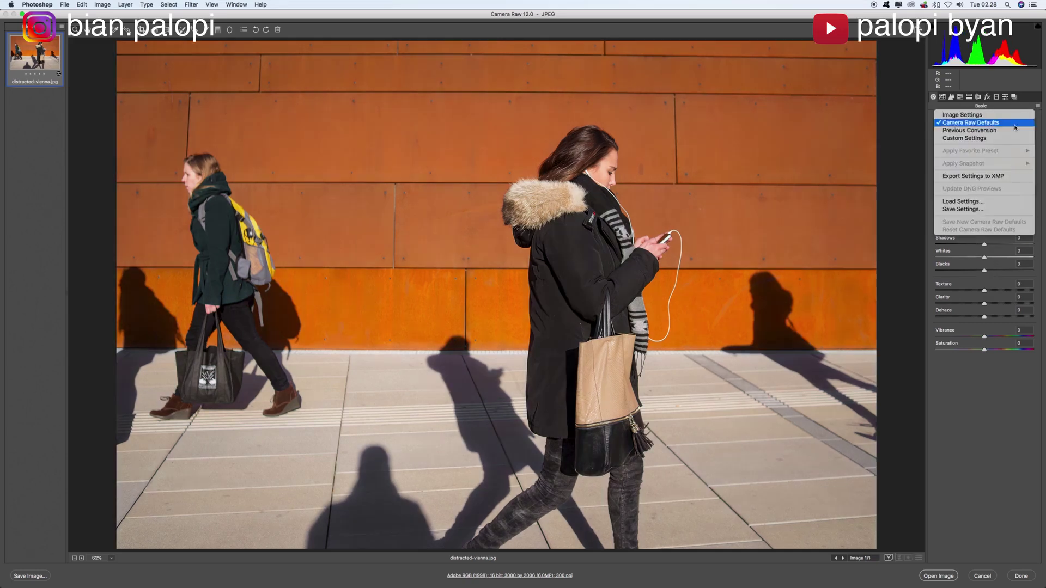
pyautogui.click(968, 202)
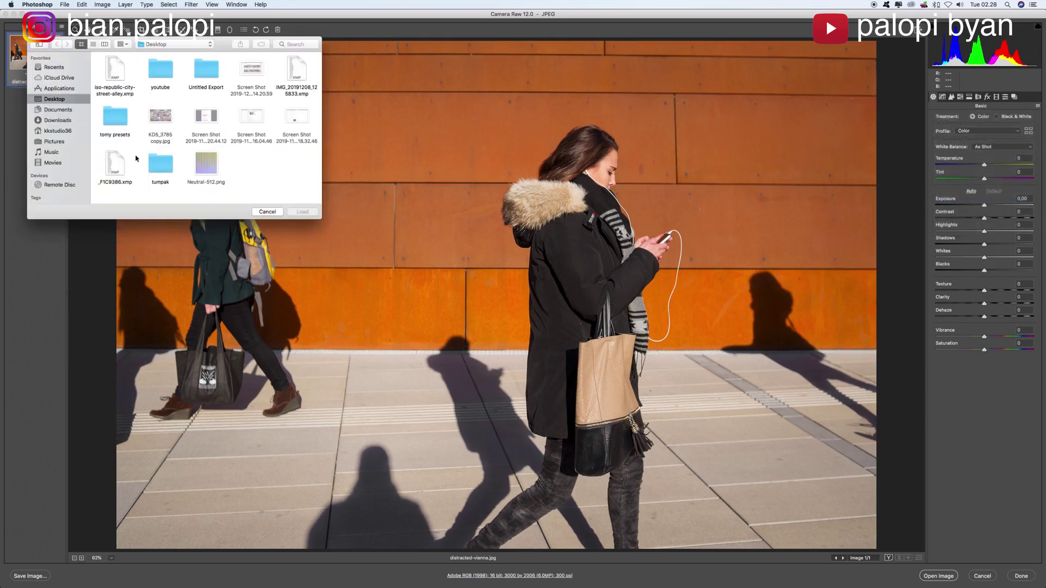
pyautogui.click(114, 73)
pyautogui.click(303, 212)
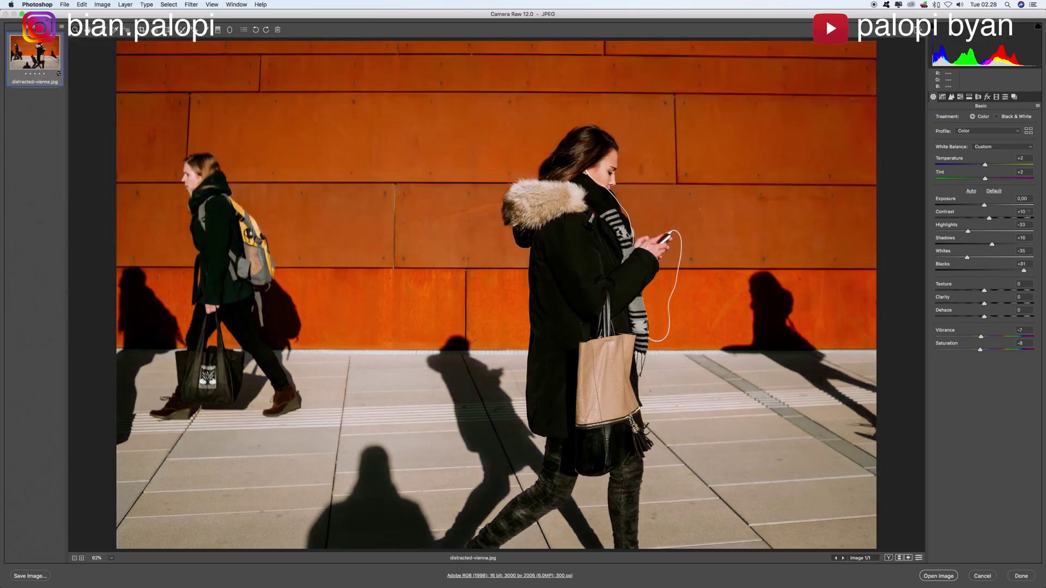
pyautogui.press('p')
pyautogui.press('p')
pyautogui.press('p')
pyautogui.press('p')
pyautogui.press('p')
pyautogui.press('p')
# Add a Highlight Priority post-crop vignette with Amount -27, Midpoint 68, Roundness -19, Feather 78 and Highlights 56.
pyautogui.moveTo(984, 206); pyautogui.dragTo(968, 207)
pyautogui.click(988, 96)
pyautogui.moveTo(989, 249)
pyautogui.mouseDown()
pyautogui.moveTo(1013, 248)
pyautogui.moveTo(1002, 220)
pyautogui.moveTo(967, 234)
pyautogui.moveTo(1000, 262)
pyautogui.moveTo(990, 262)
pyautogui.mouseUp()
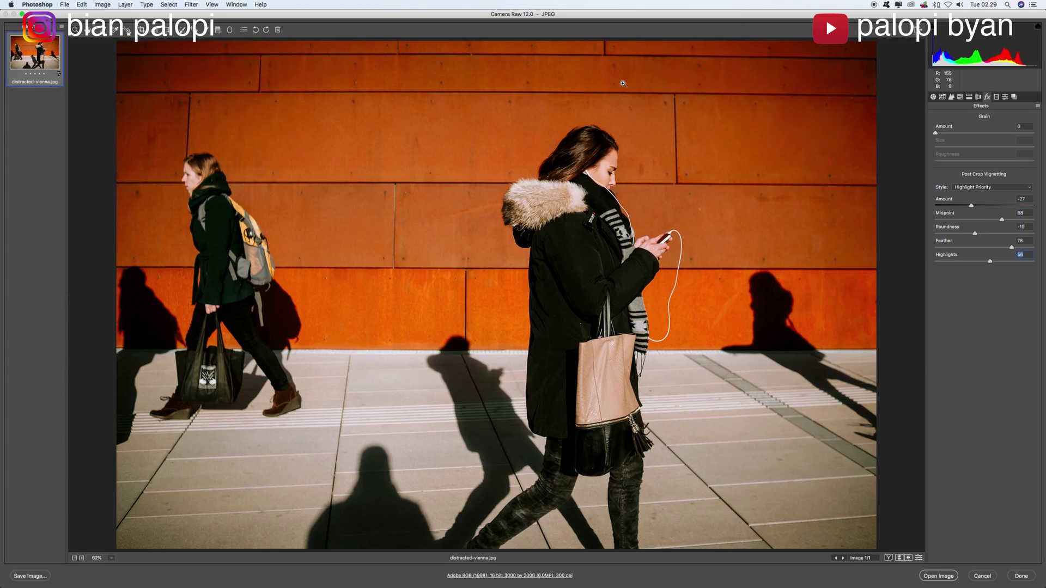
# Draw a diagonal graduated filter from below the photo's lower edge to its centre, with Exposure -0.95 and Saturation -42.
pyautogui.click(219, 29)
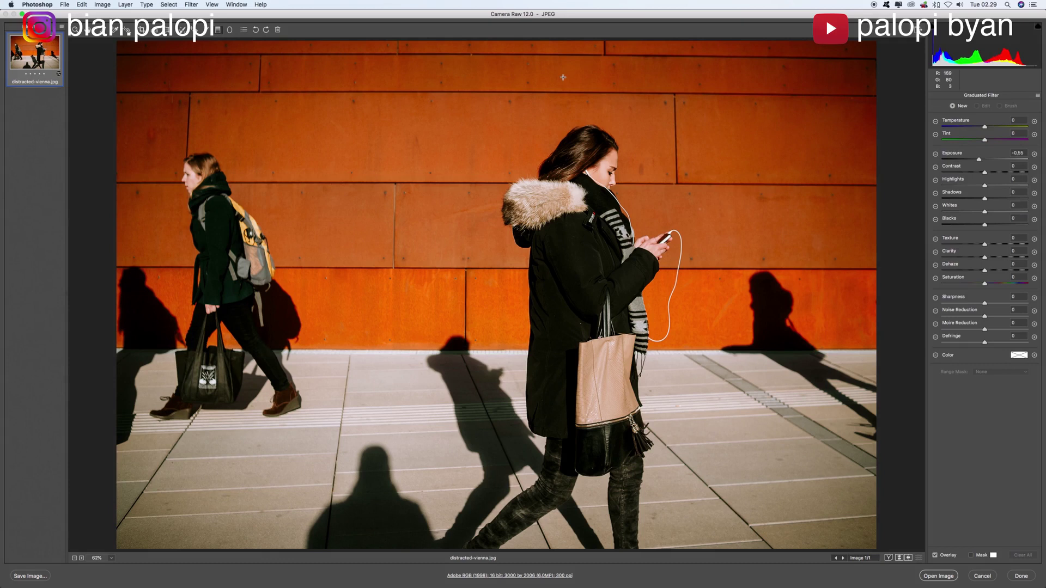
pyautogui.press('super+minus')
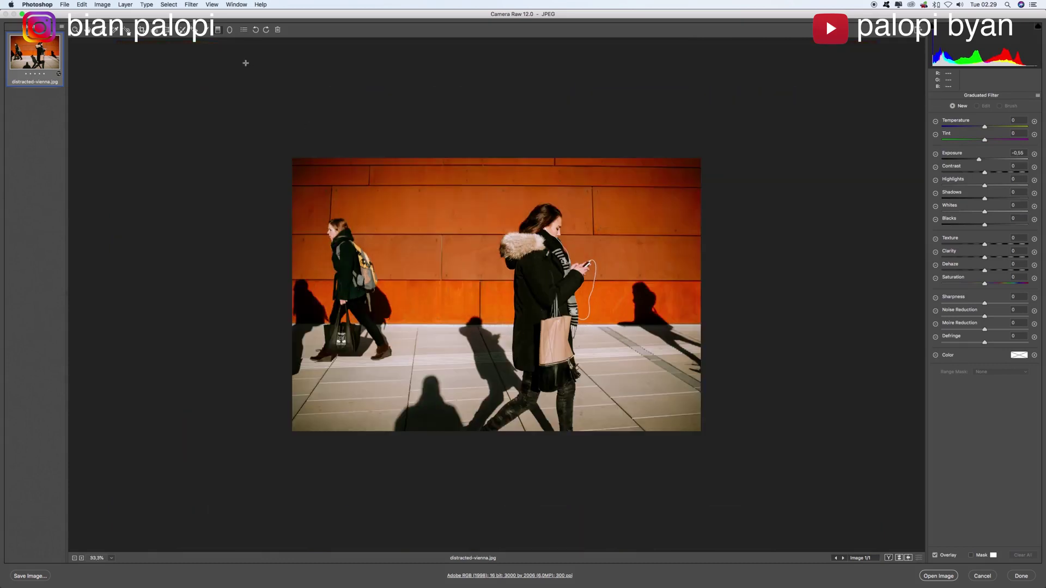
pyautogui.moveTo(411, 454); pyautogui.dragTo(502, 295)
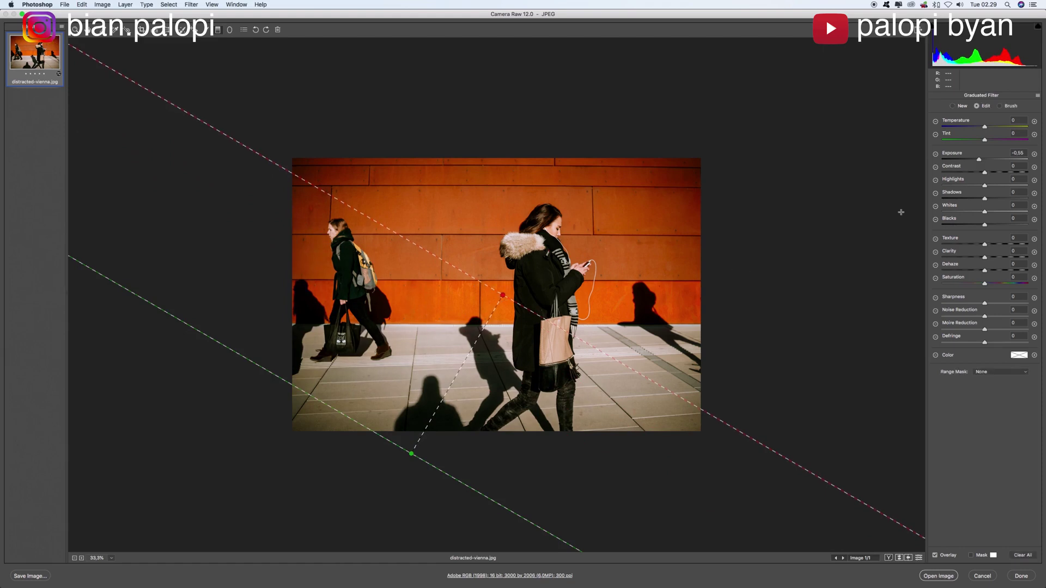
pyautogui.moveTo(978, 161); pyautogui.dragTo(974, 161)
pyautogui.moveTo(983, 284); pyautogui.dragTo(967, 284)
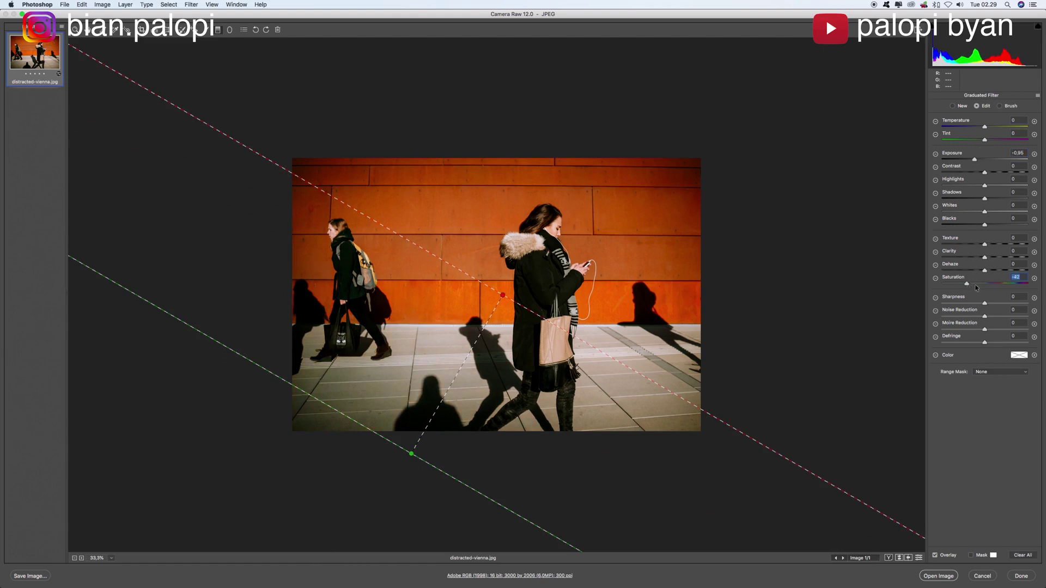
# Set the graduated filter's Highlights to -55, Shadows to +28, Whites to -44 and Blacks to -23, and leave the filter tool.
pyautogui.click(997, 197)
pyautogui.moveTo(984, 225); pyautogui.dragTo(975, 225)
pyautogui.moveTo(979, 186); pyautogui.dragTo(966, 212)
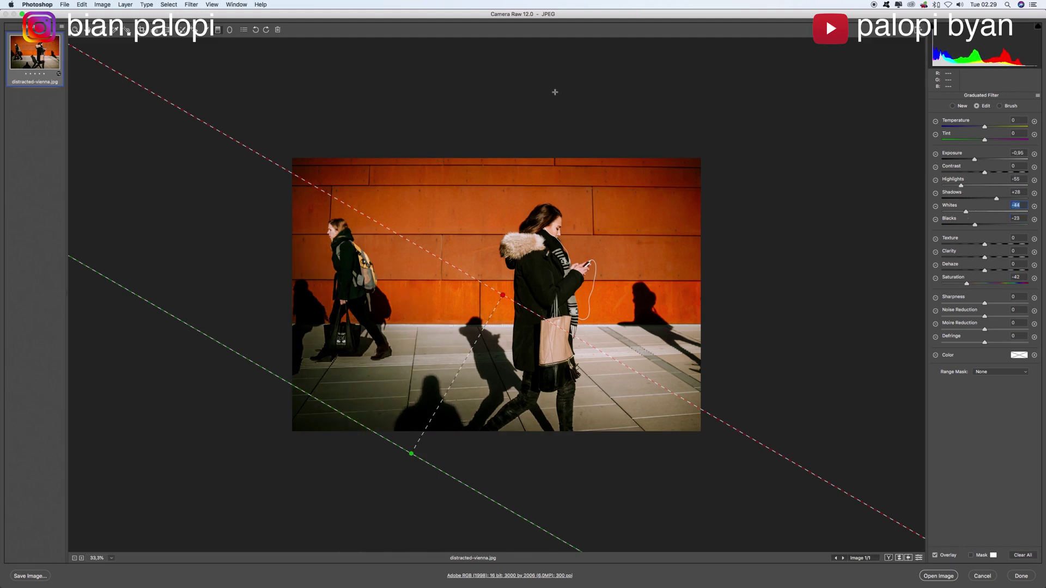
pyautogui.click(88, 30)
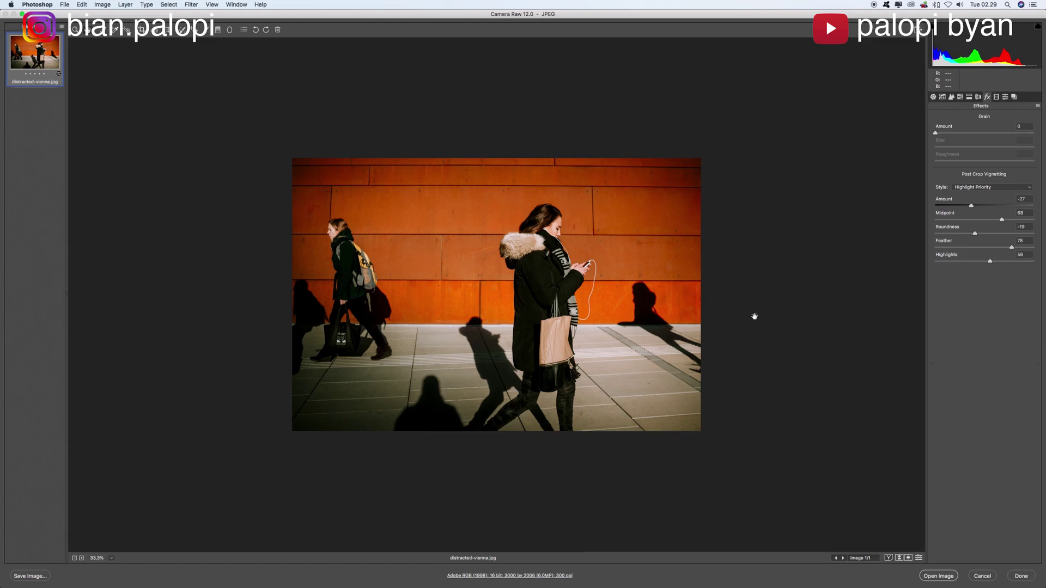
# Compare the photo with and without the latest adjustments, and open the graded image in Photoshop.
pyautogui.press('p')
pyautogui.press('p')
pyautogui.press('p')
pyautogui.press('p')
pyautogui.press('p')
pyautogui.press('p')
pyautogui.click(939, 576)
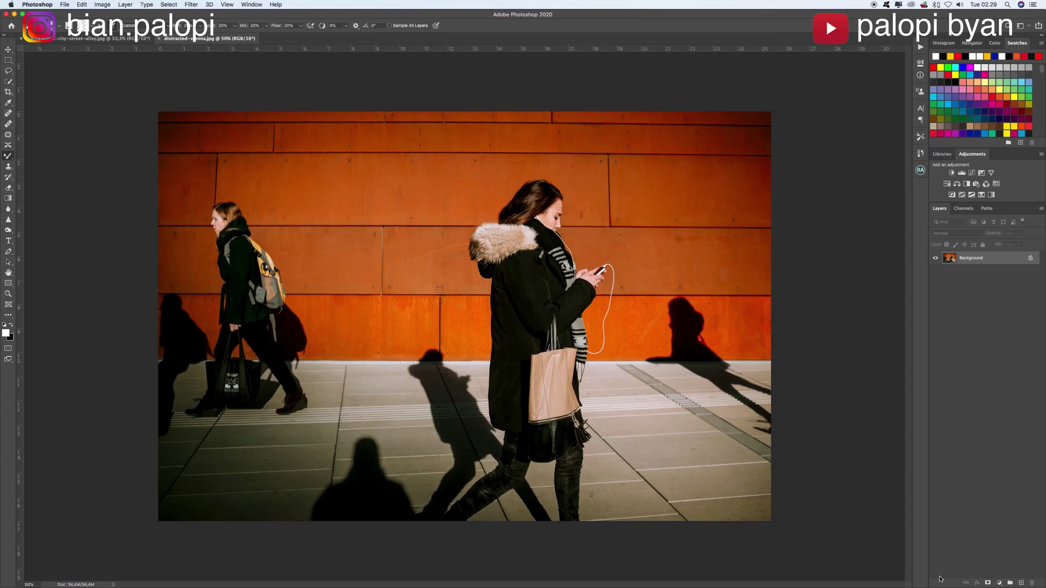
# Glance at the two graded photos, switch to Finder and open iso-republic-moody-woman-smile-orange.jpg from Downloads in Adobe Photoshop 2020.
pyautogui.click(104, 39)
pyautogui.click(203, 39)
pyautogui.click(134, 578)
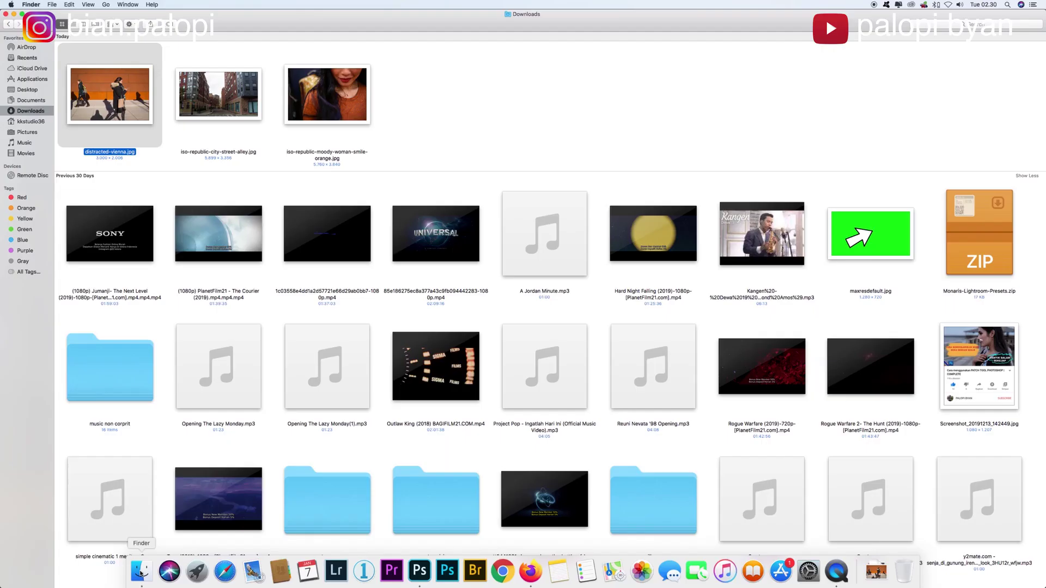
pyautogui.rightClick(341, 116)
pyautogui.moveTo(518, 123)
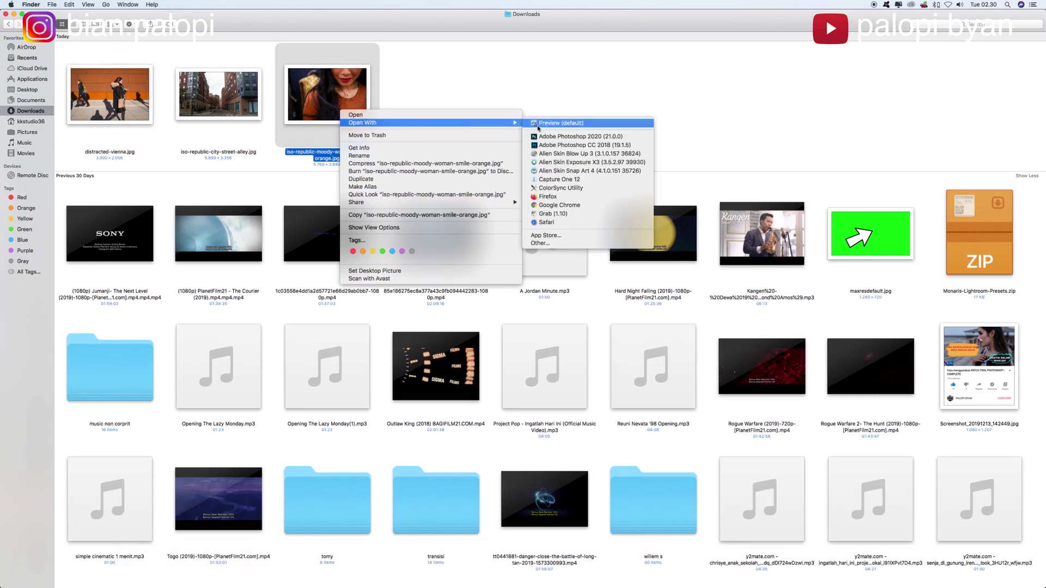
pyautogui.click(570, 137)
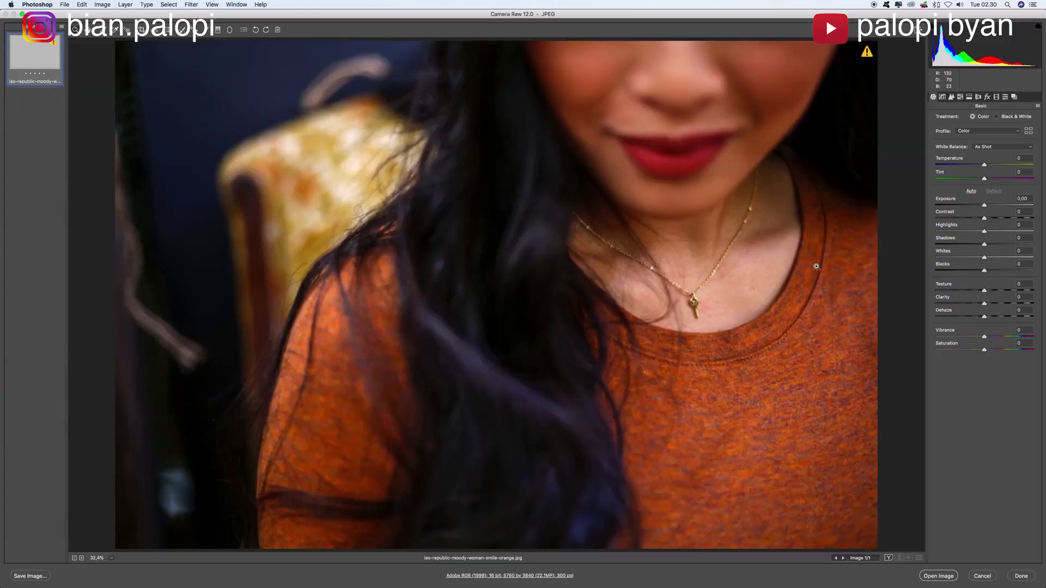
# Load the saved settings preset iso-republic-city-street-alley.xmp from the Desktop onto the photo.
pyautogui.click(1038, 108)
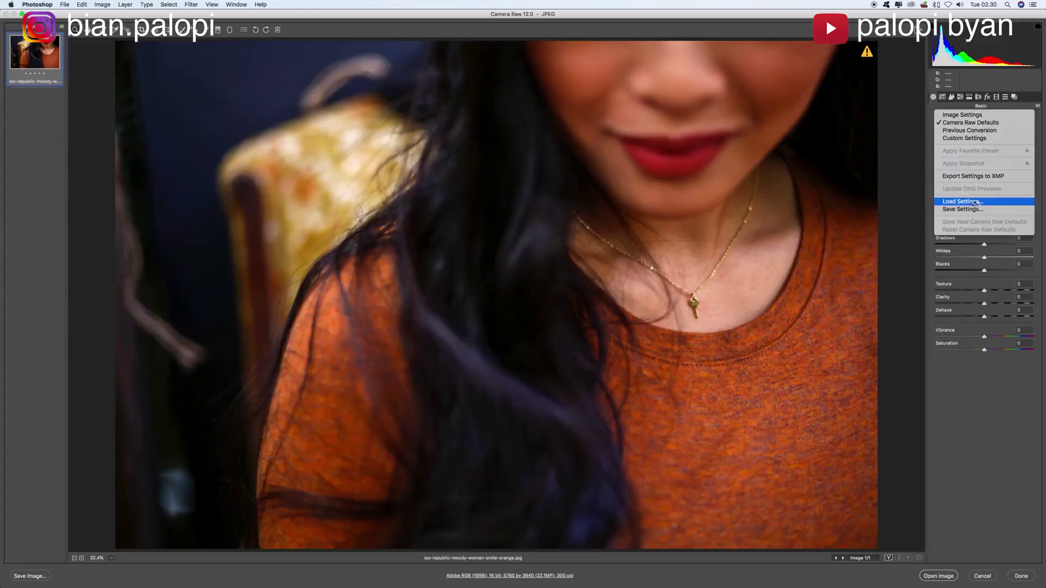
pyautogui.click(959, 203)
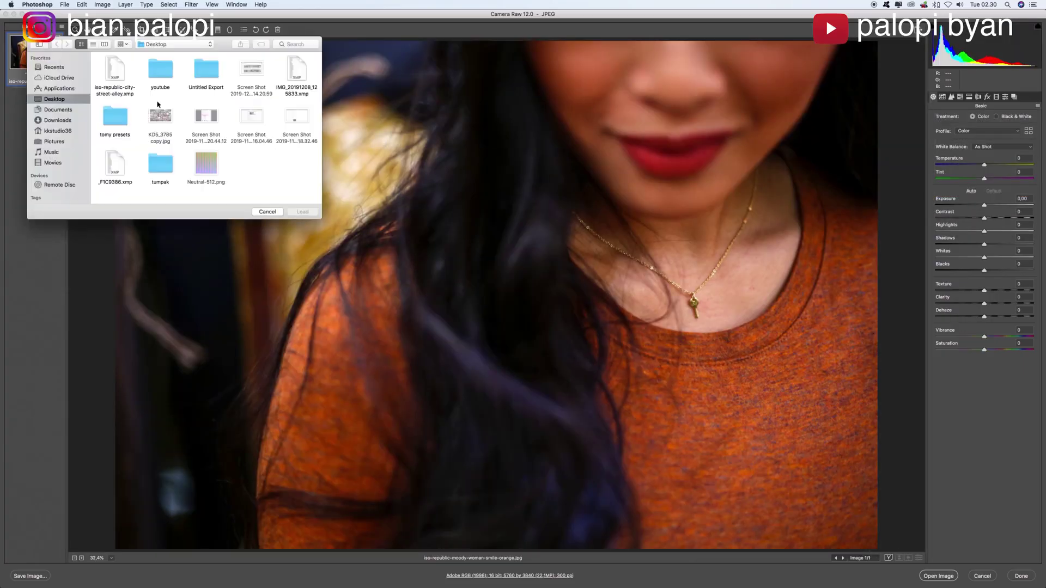
pyautogui.click(302, 211)
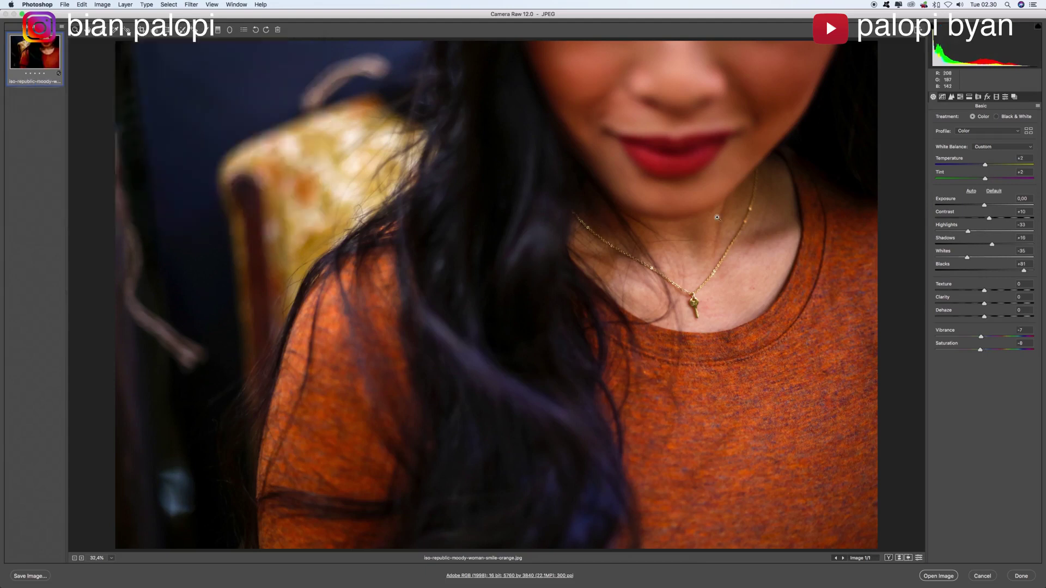
# Set the photo's Temperature to -8 and Exposure to +0.40, and lower its Vibrance slightly.
pyautogui.moveTo(985, 166); pyautogui.dragTo(980, 166)
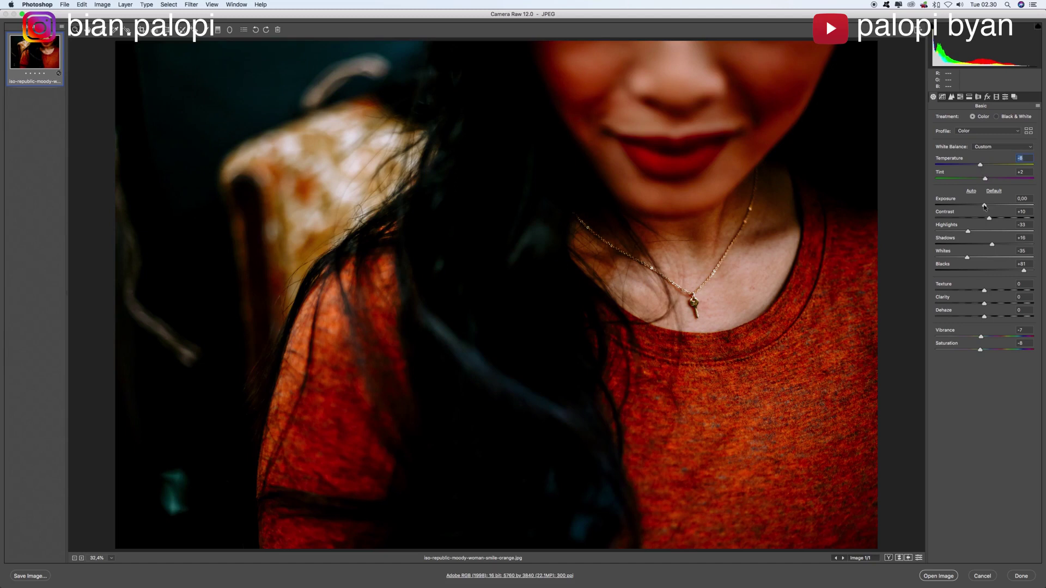
pyautogui.moveTo(985, 206); pyautogui.dragTo(988, 207)
pyautogui.moveTo(984, 331); pyautogui.dragTo(977, 334)
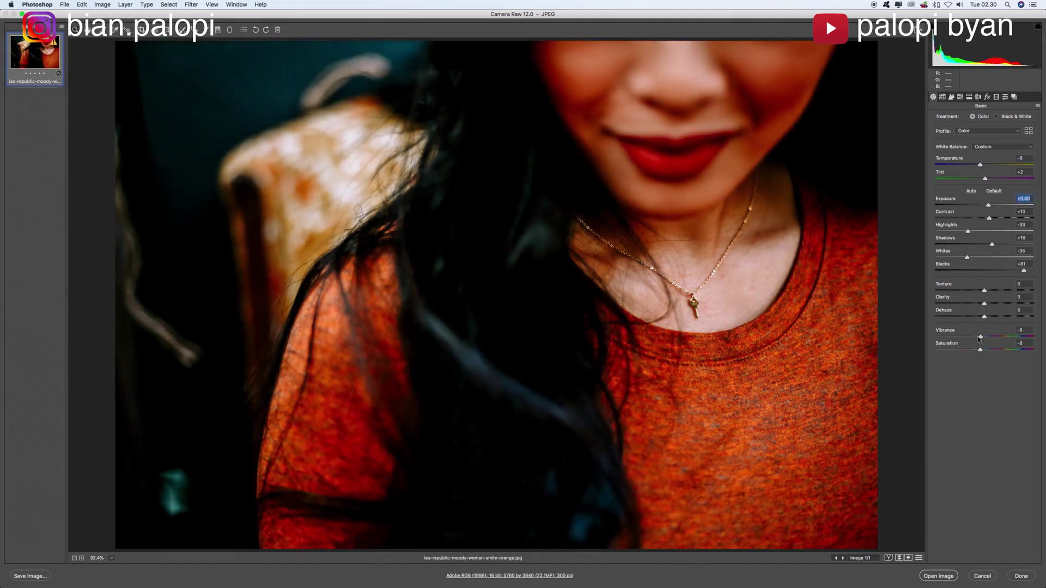
# Set the Reds saturation to -37 in the HSL adjustments.
pyautogui.click(961, 98)
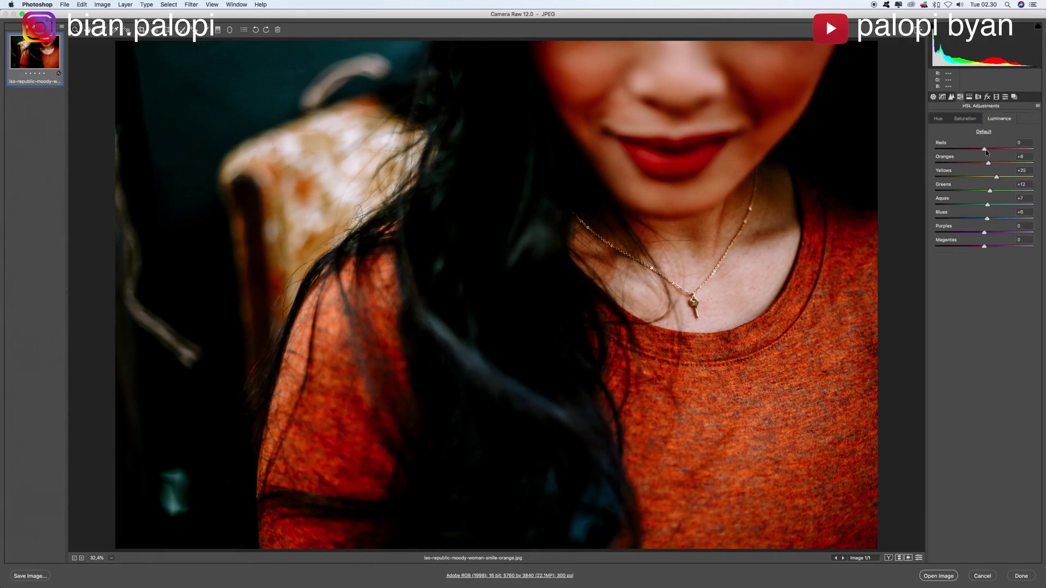
pyautogui.click(965, 119)
pyautogui.moveTo(984, 149)
pyautogui.mouseDown()
pyautogui.moveTo(967, 149)
pyautogui.moveTo(965, 164)
pyautogui.moveTo(966, 150)
pyautogui.mouseUp()
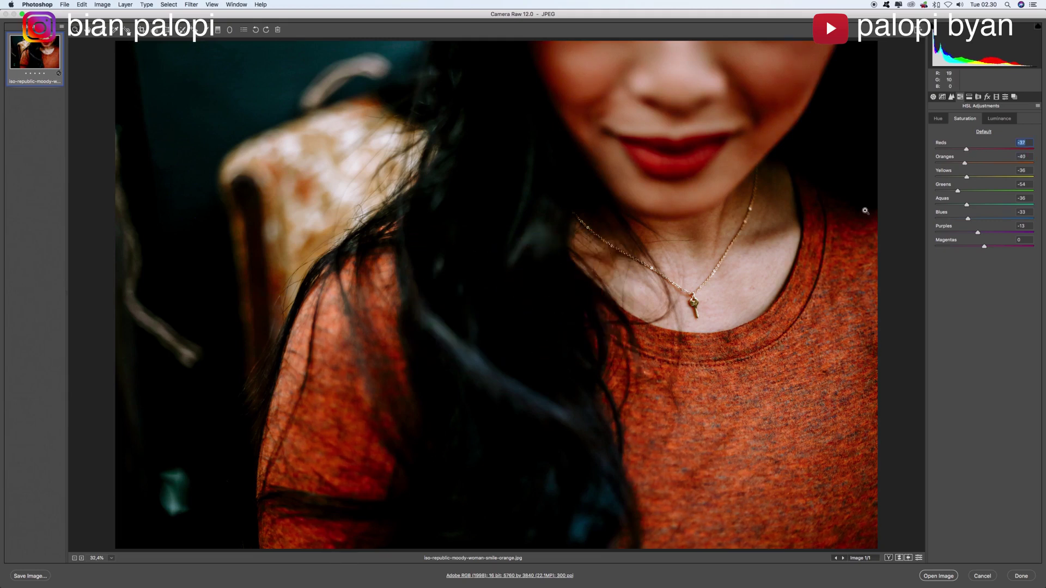
# Compare the photo before and after the adjustments several times, and open the graded image in Photoshop.
pyautogui.press('p')
pyautogui.press('p')
pyautogui.press('p')
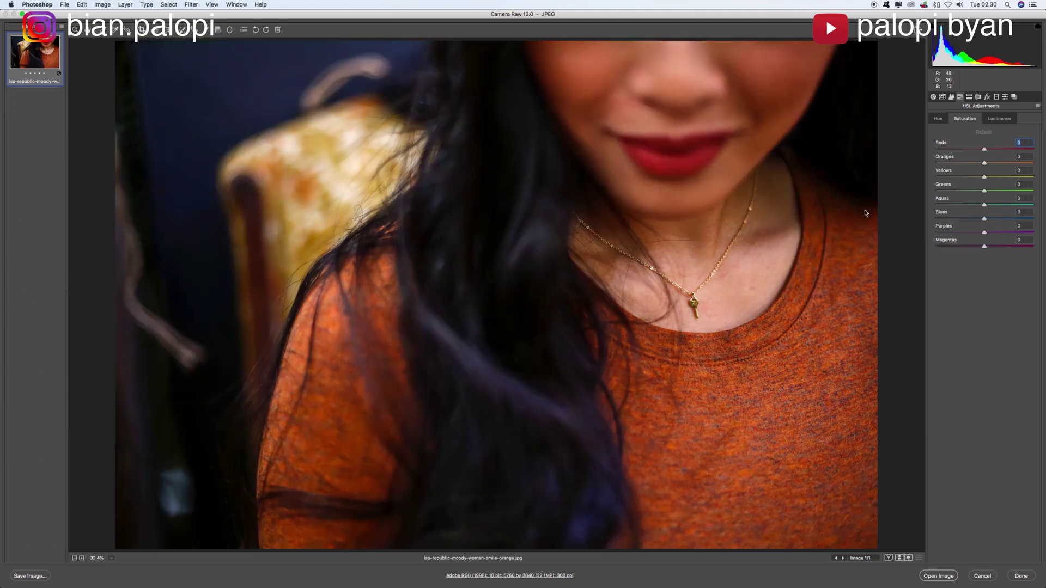
pyautogui.press('p')
pyautogui.press('p')
pyautogui.press('p')
pyautogui.press('p')
pyautogui.press('p')
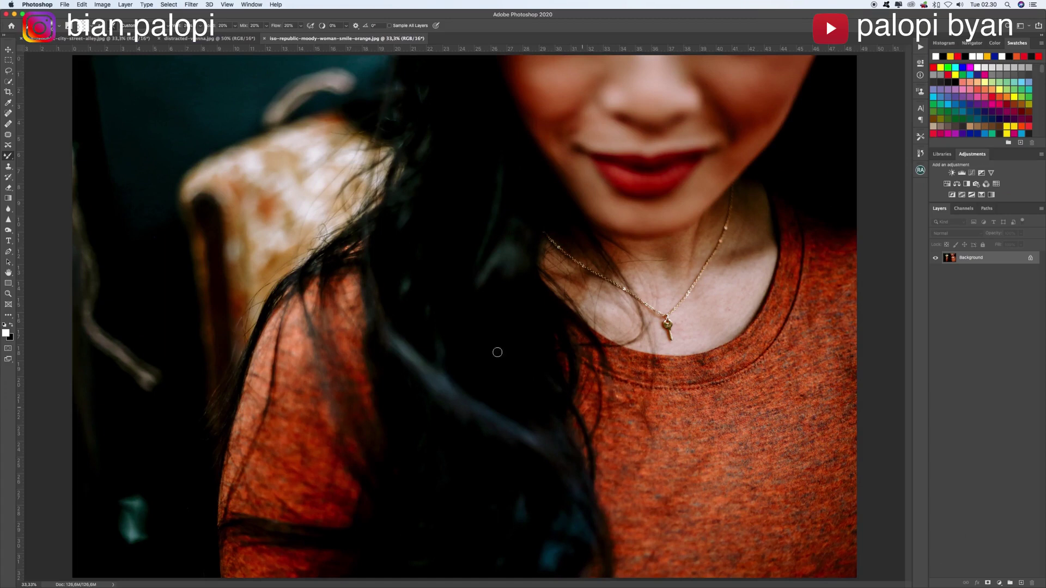
# Review the graded street alley, Vienna and woman photos one after another, ending on the woman photo.
pyautogui.click(108, 42)
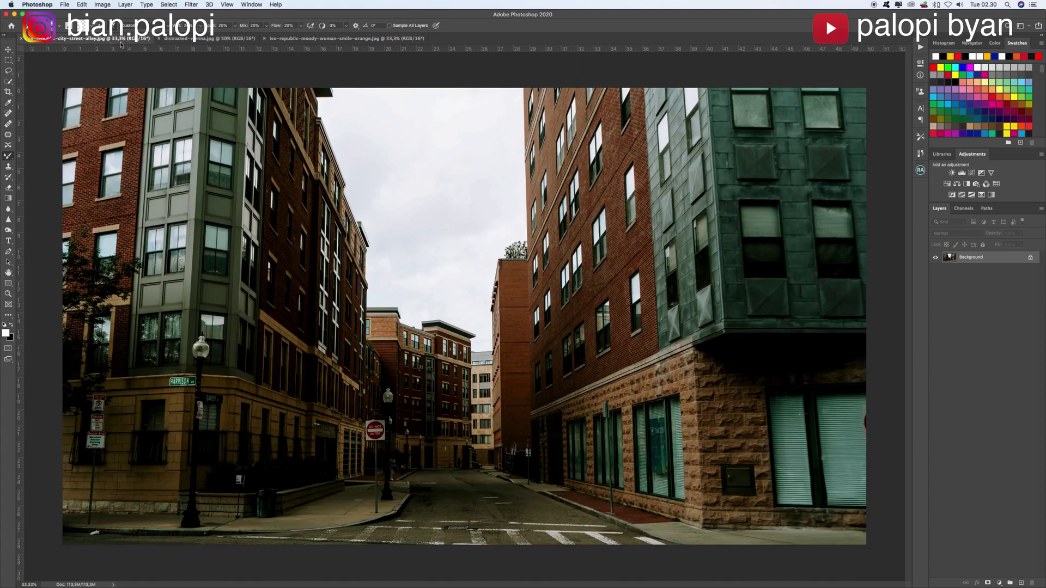
pyautogui.click(210, 43)
pyautogui.click(299, 39)
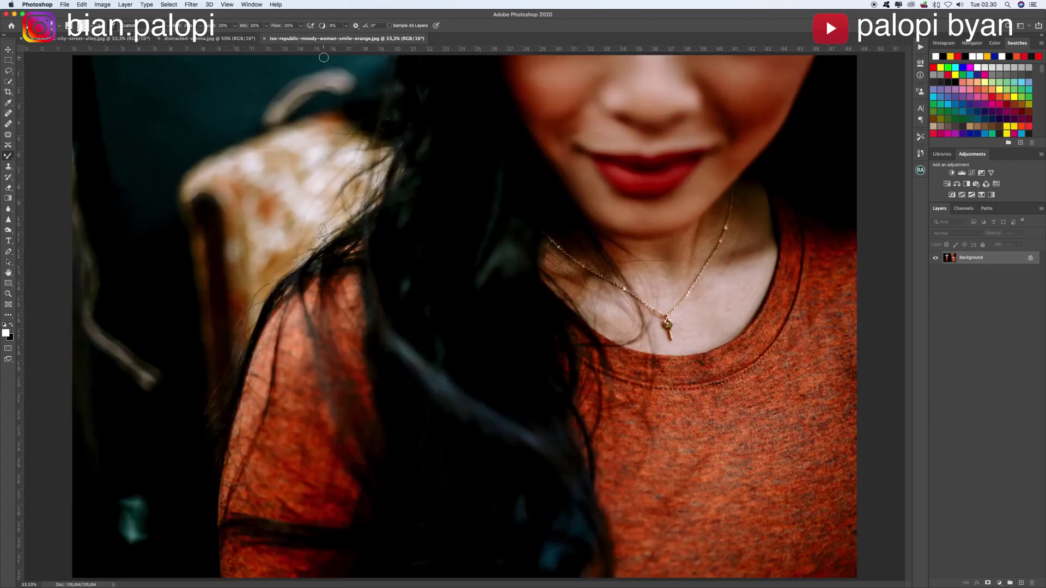